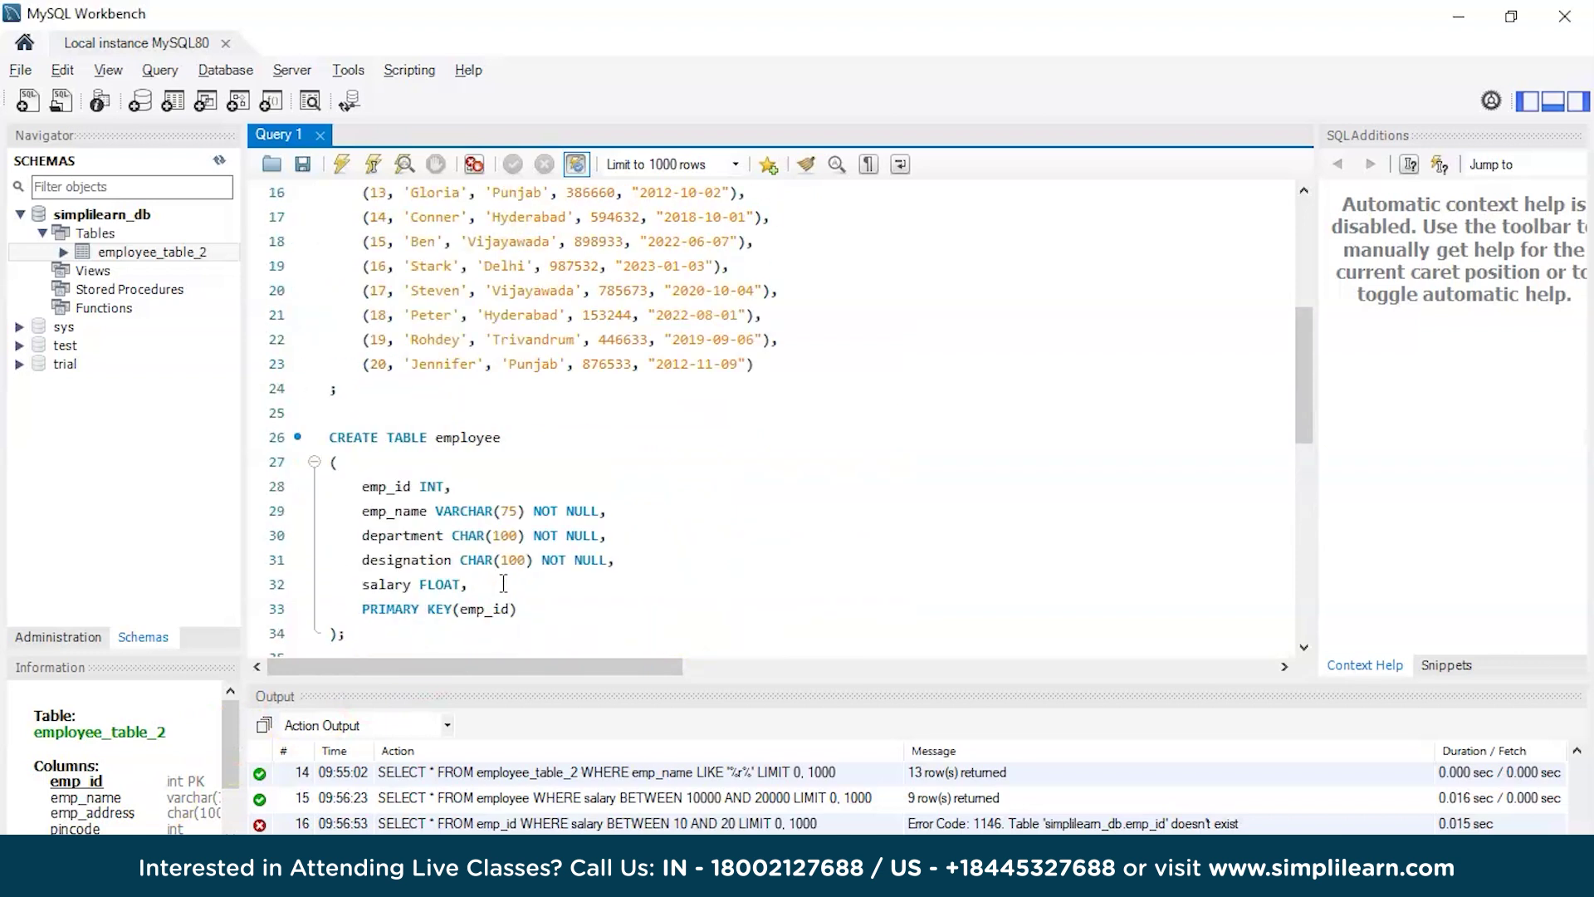
scroll(504, 583, "down", 3)
scroll(504, 583, "down", 3)
scroll(504, 583, "down", 2)
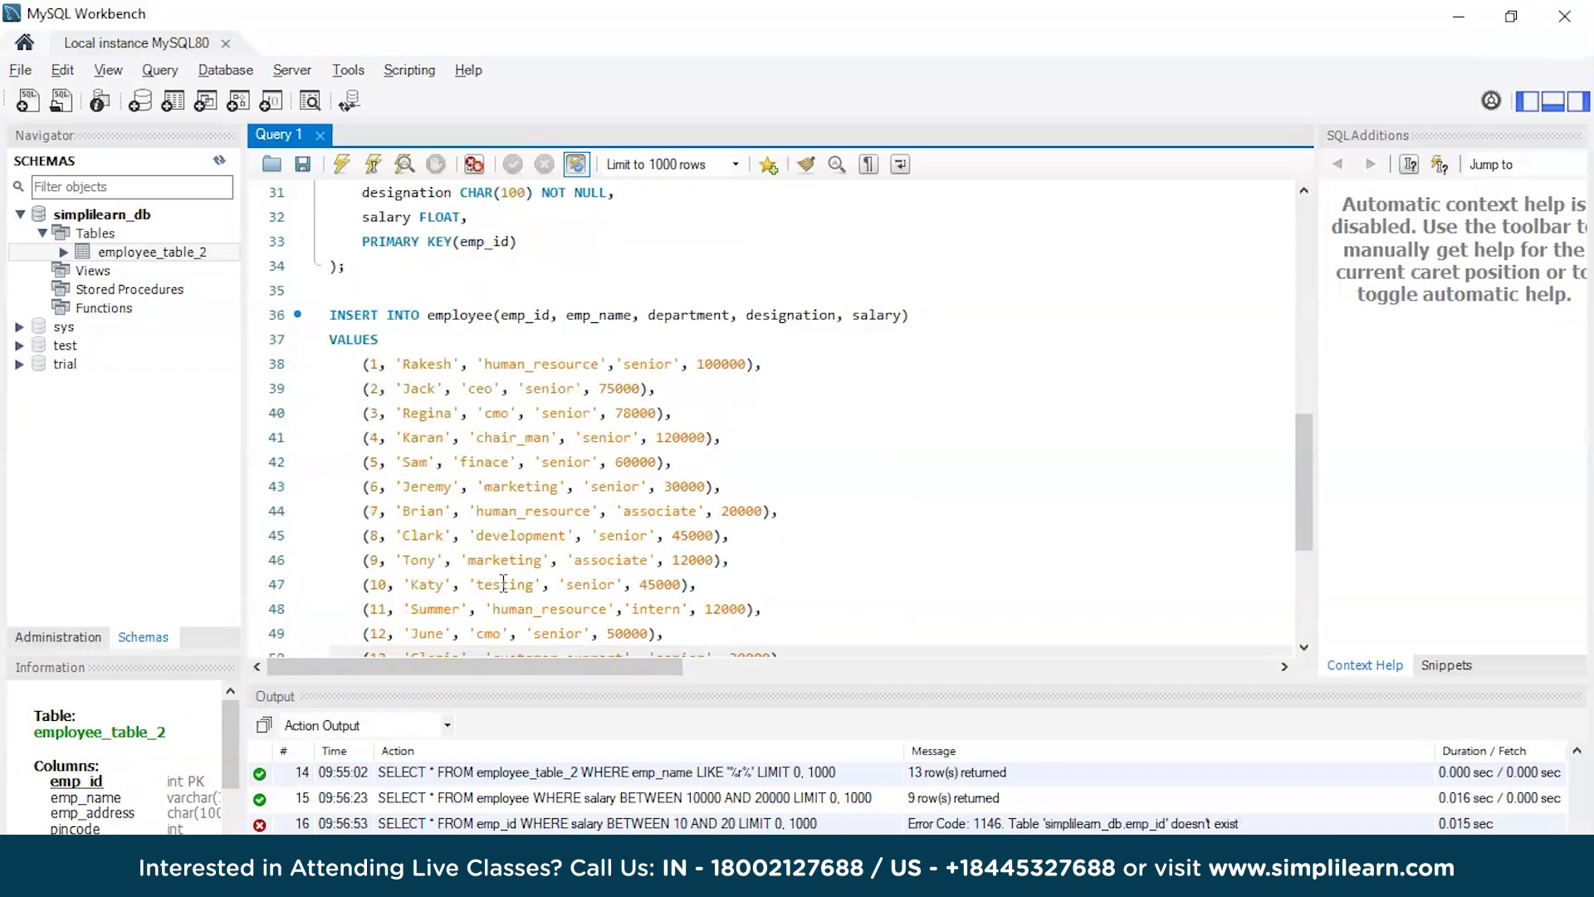
left_click(503, 583)
scroll(504, 583, "down", 3)
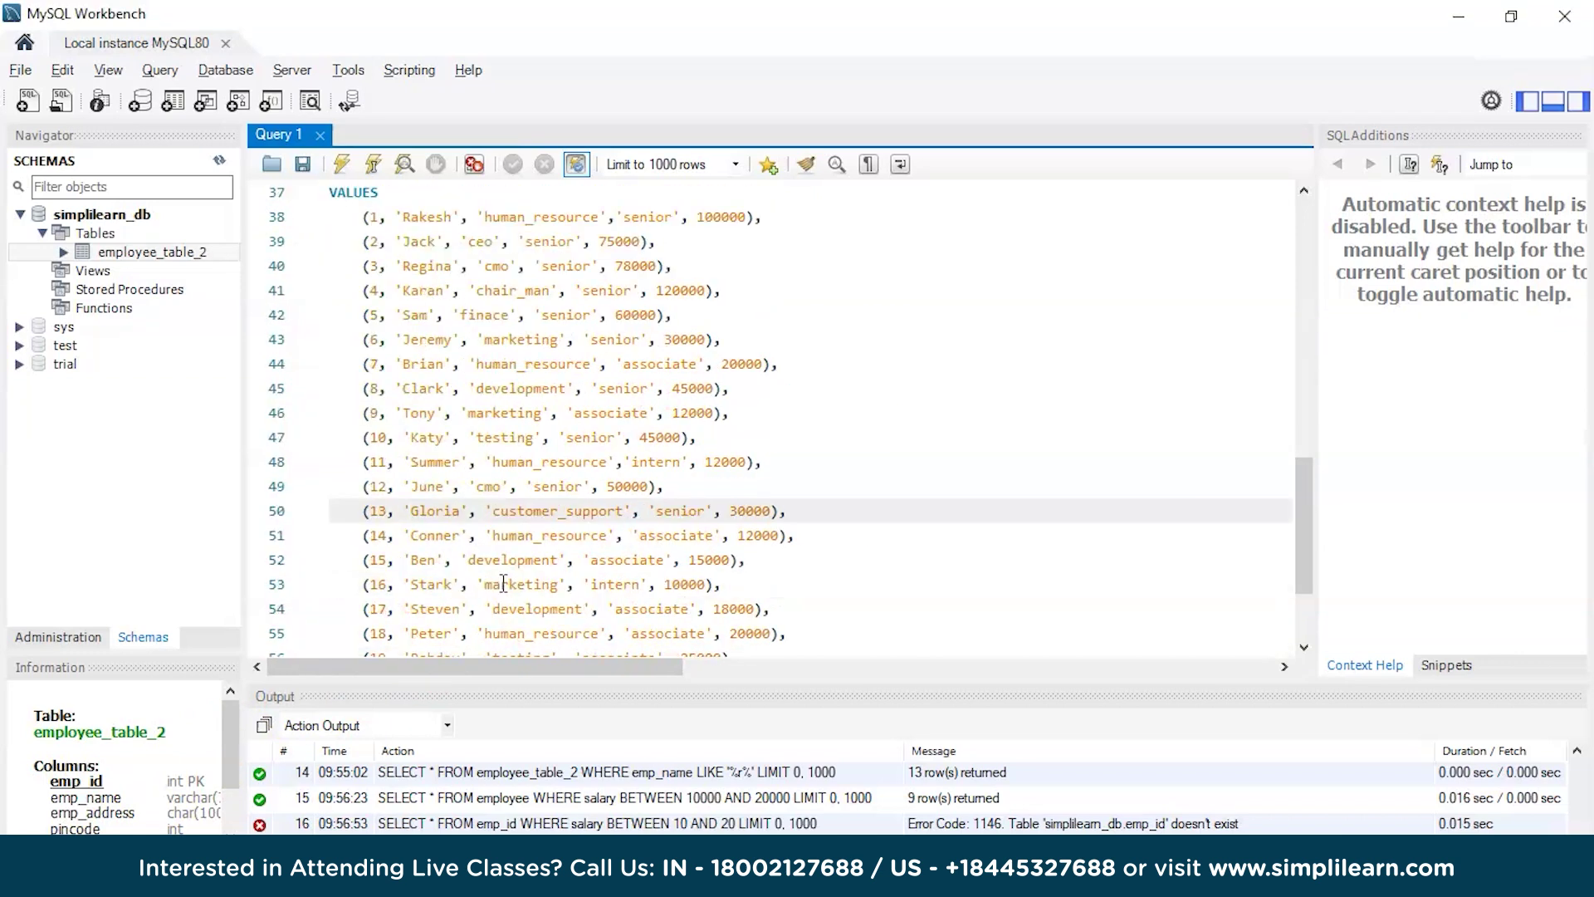
scroll(504, 584, "down", 3)
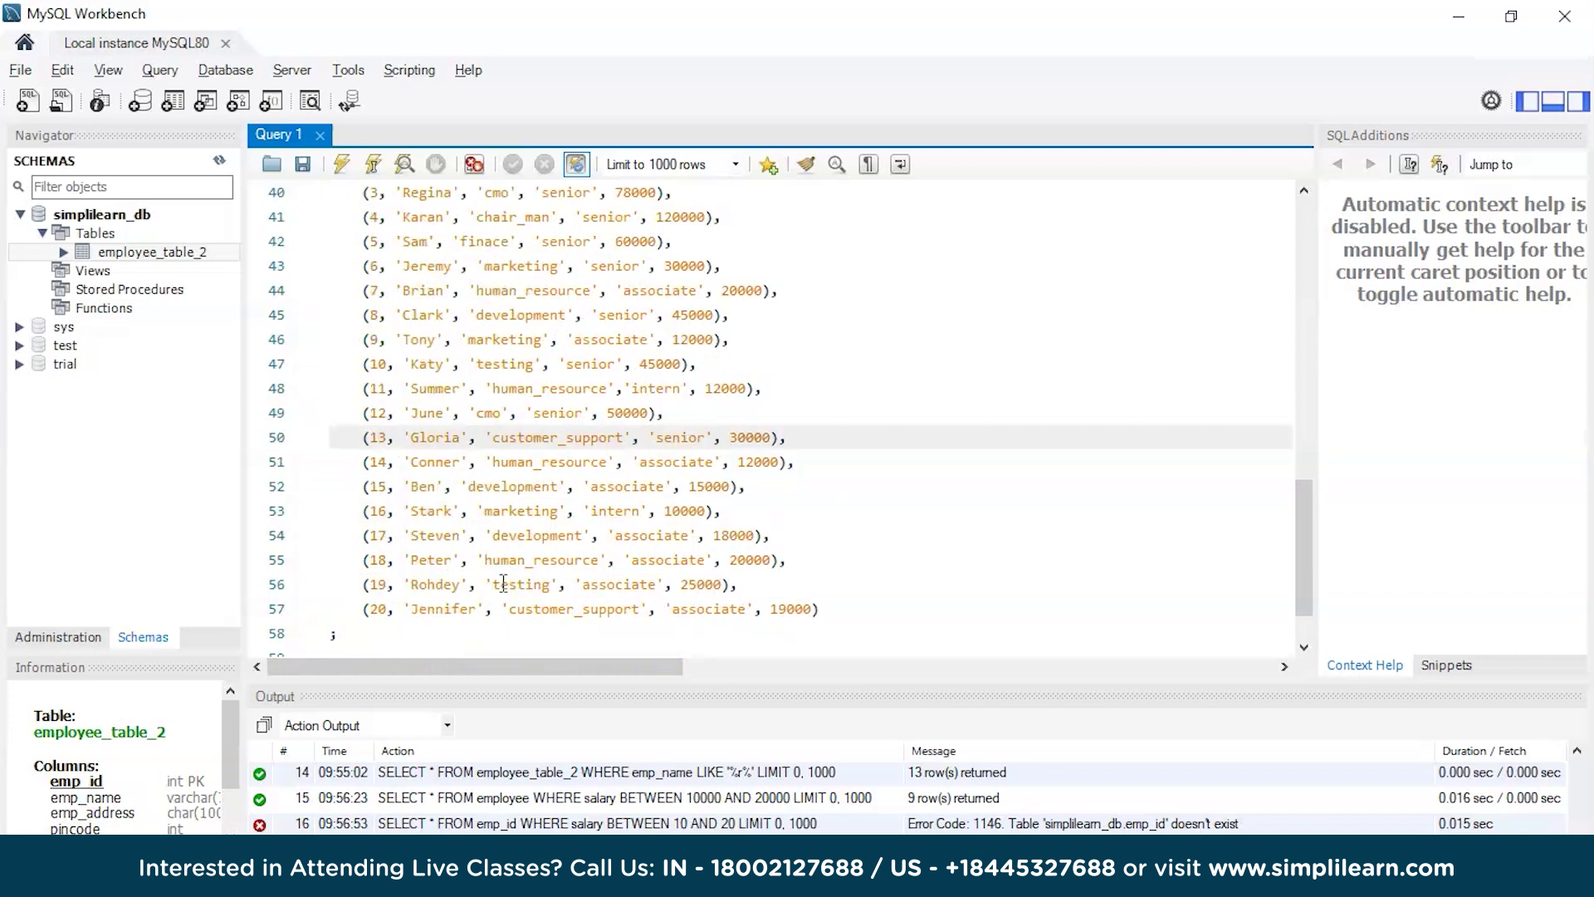
scroll(535, 548, "up", 5)
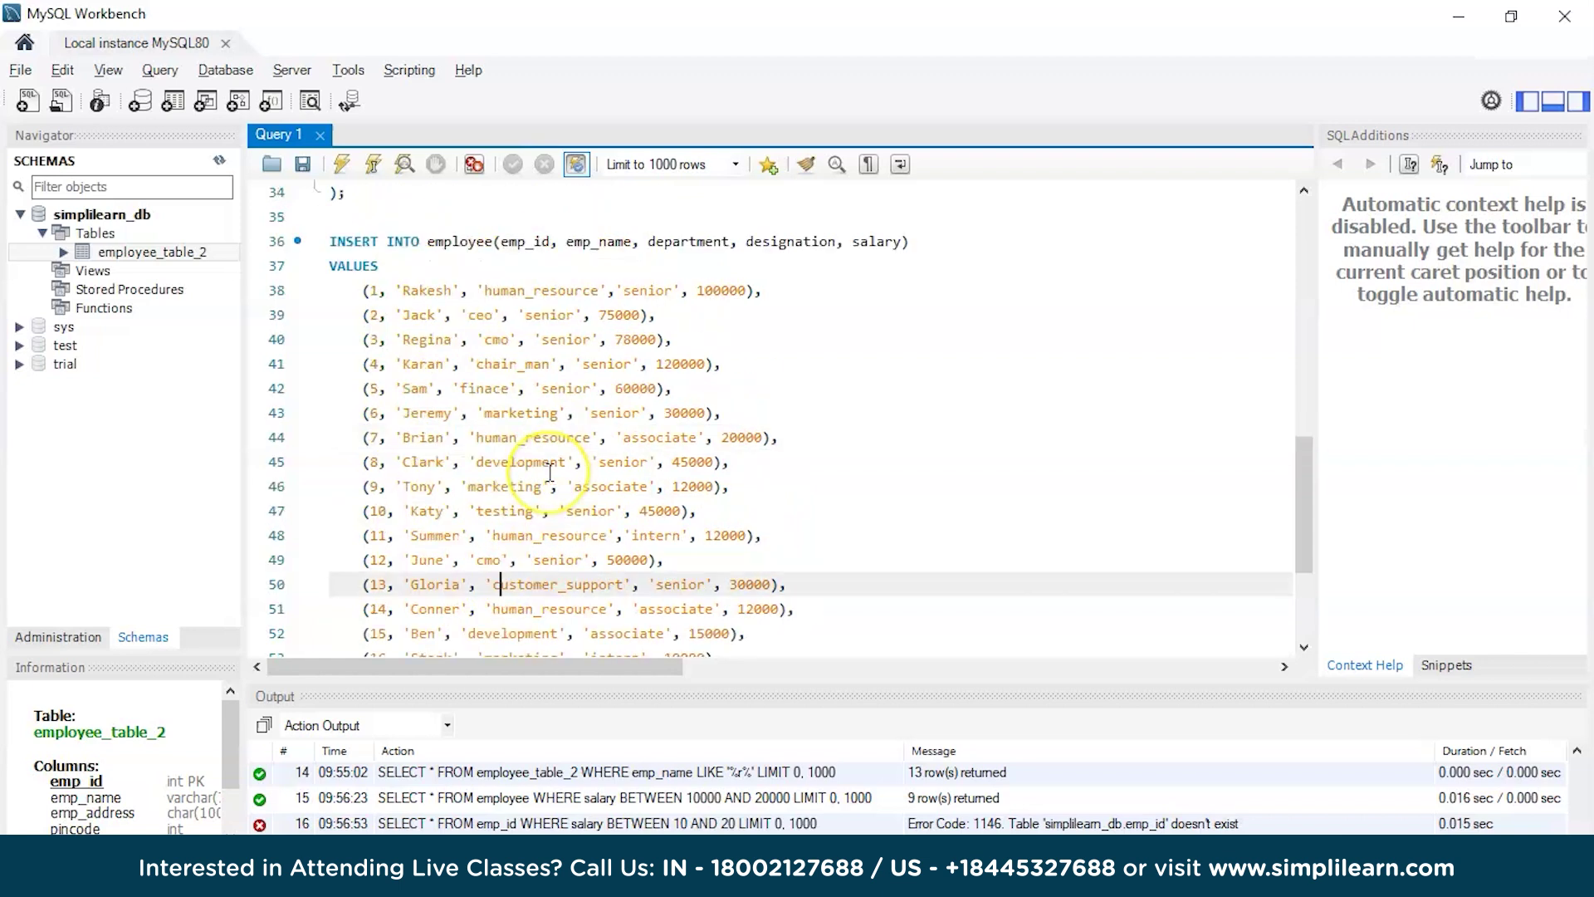
scroll(549, 471, "up", 4)
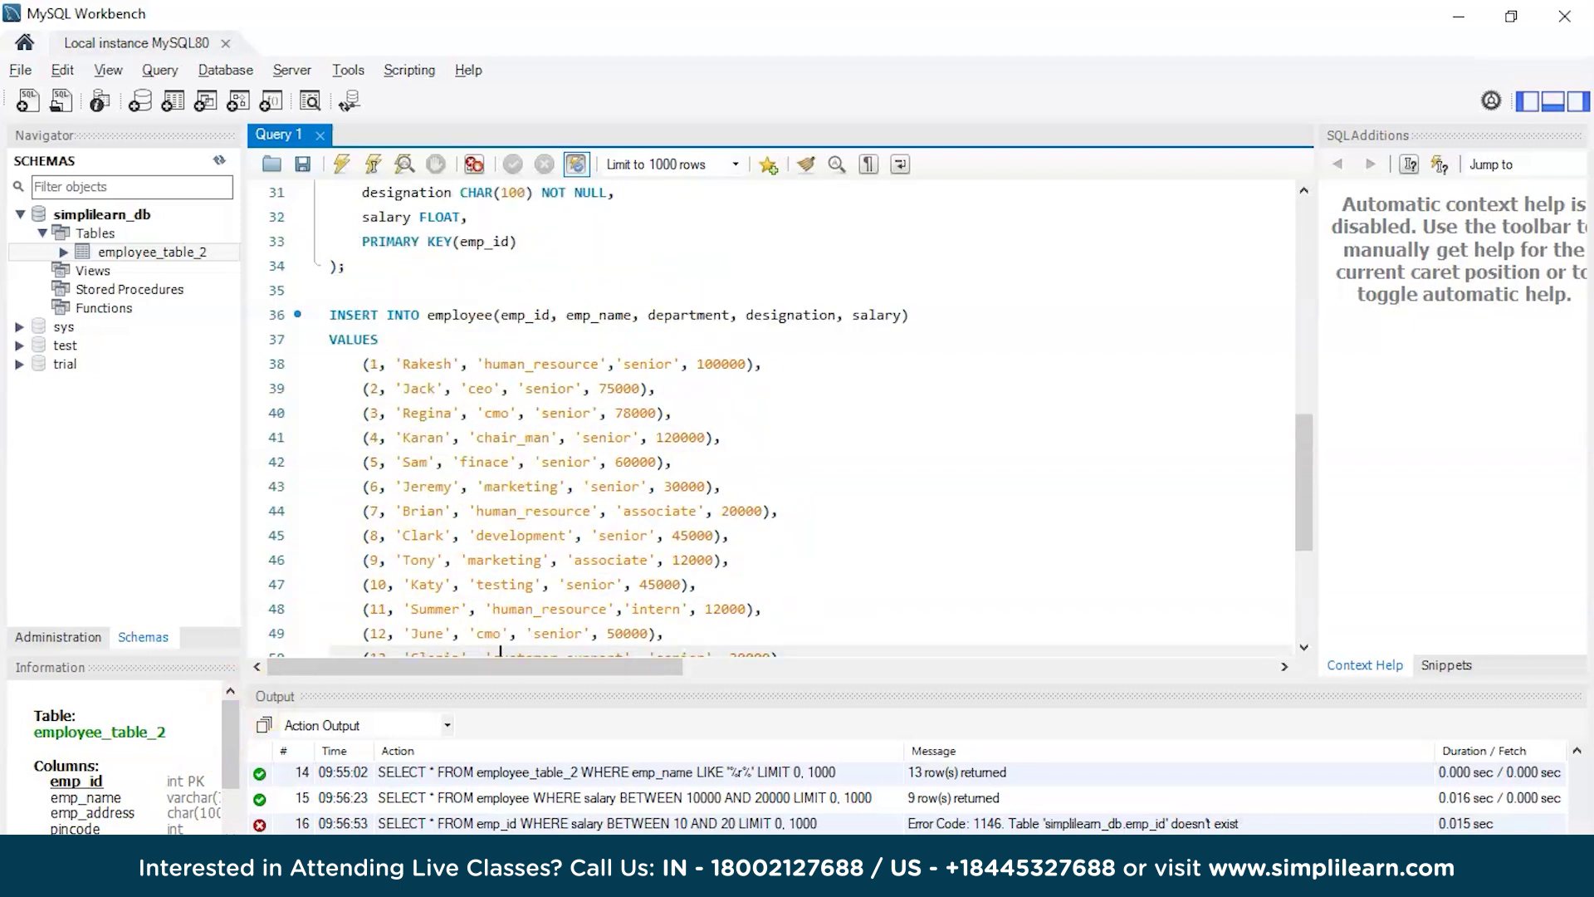
scroll(748, 536, "down", 3)
scroll(748, 536, "down", 9)
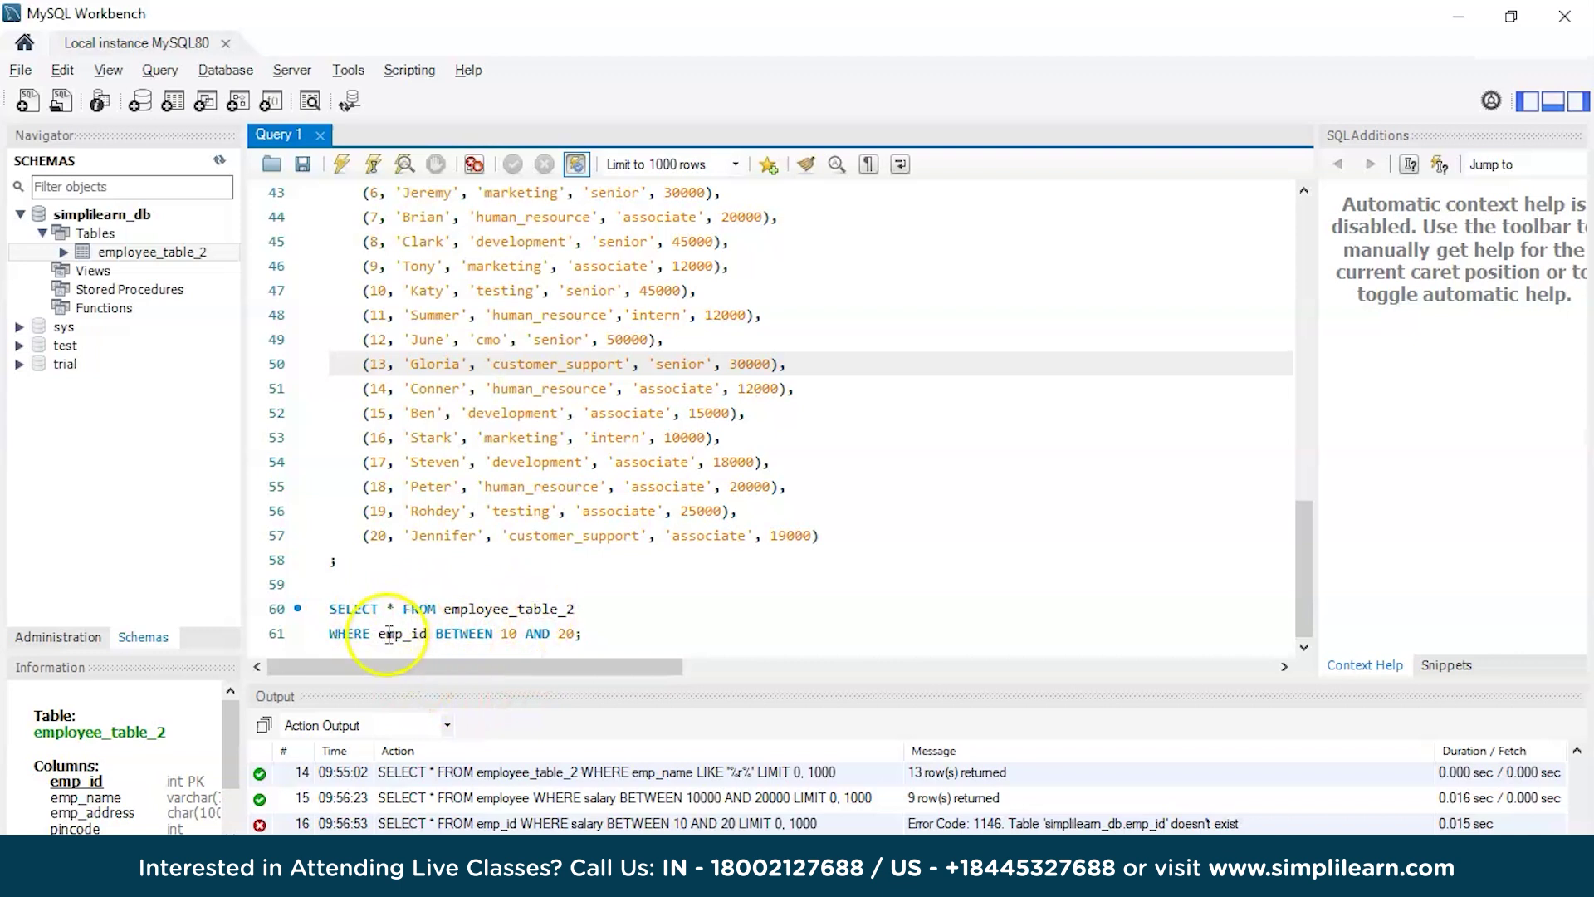
Rewrite the WHERE clause from emp_id BETWEEN 10 AND 20 to emp_name LIKE 'J%'
double_click(400, 634)
type("emp")
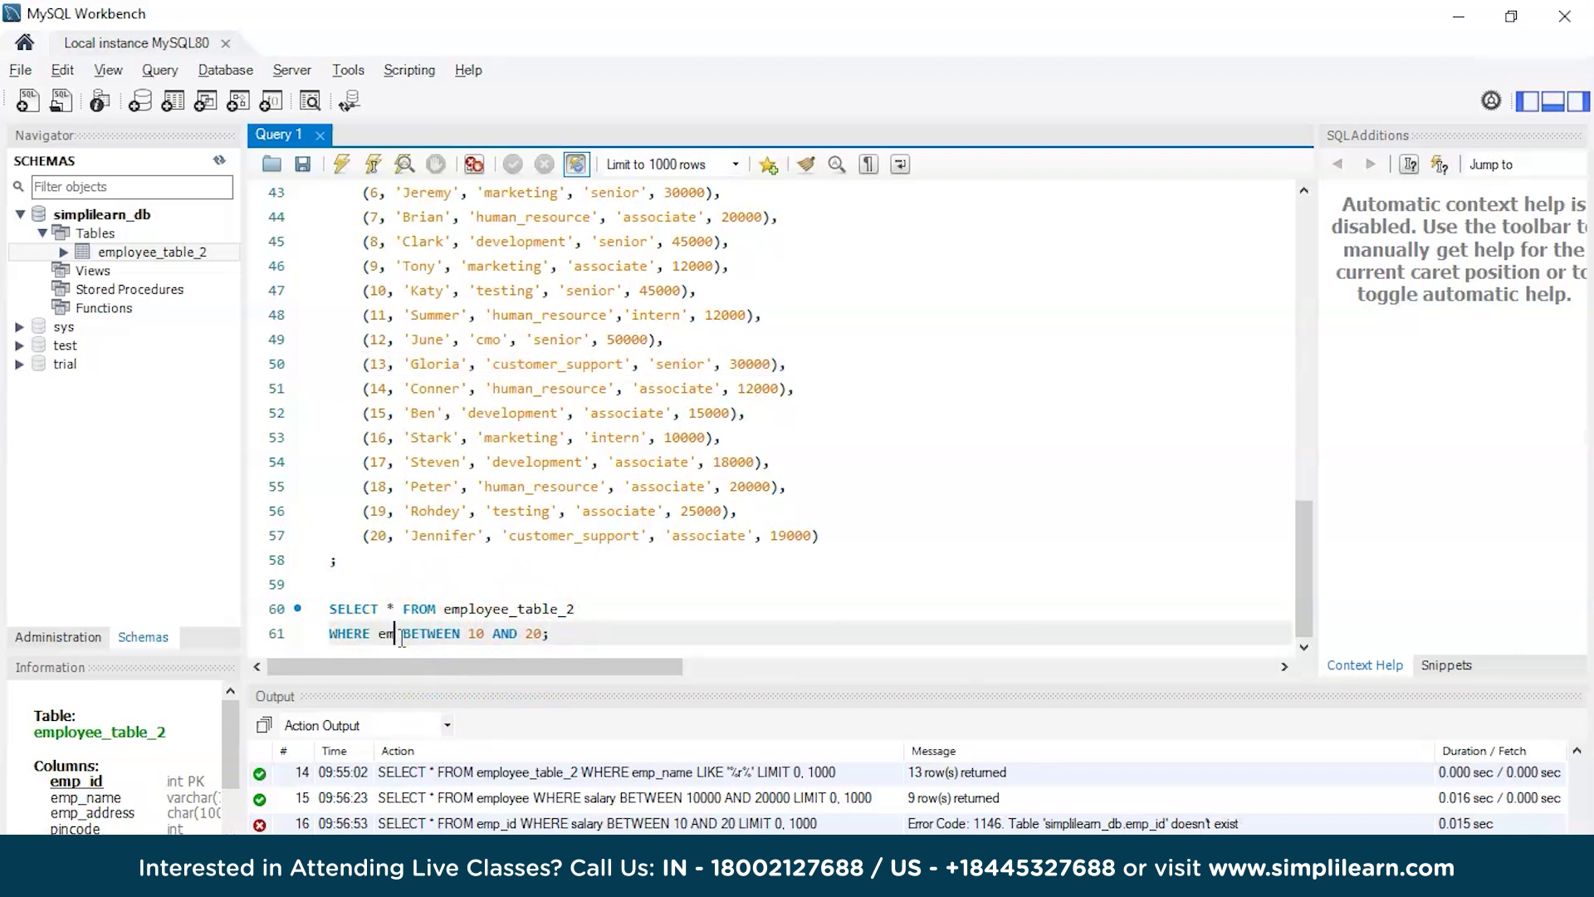
type("_name")
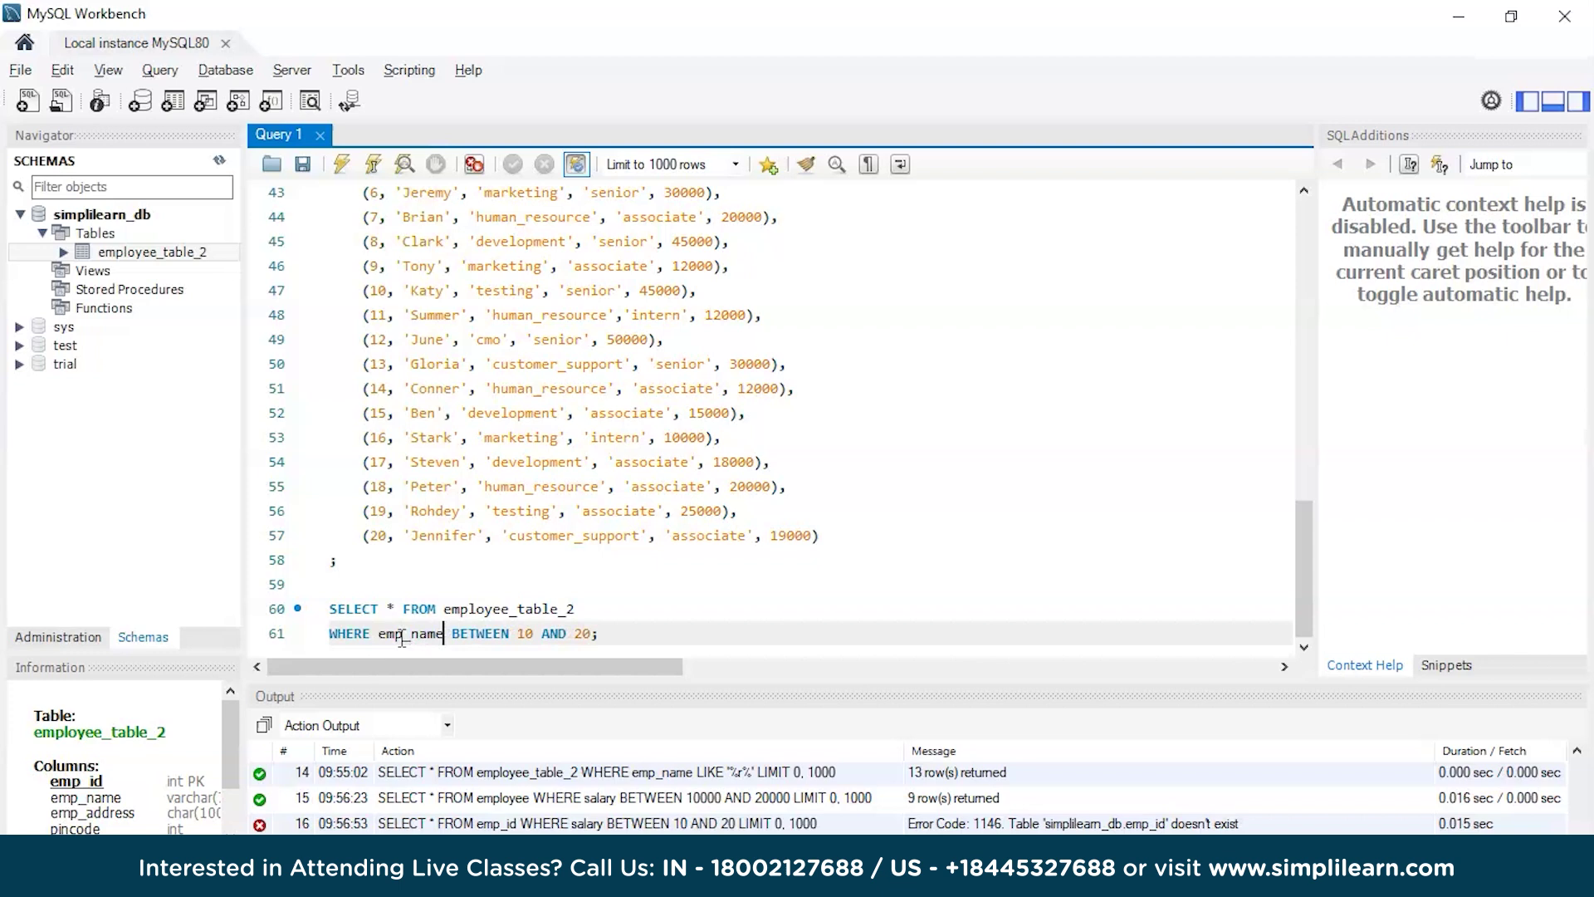
left_click(475, 633)
double_click(475, 633)
type("LIKE")
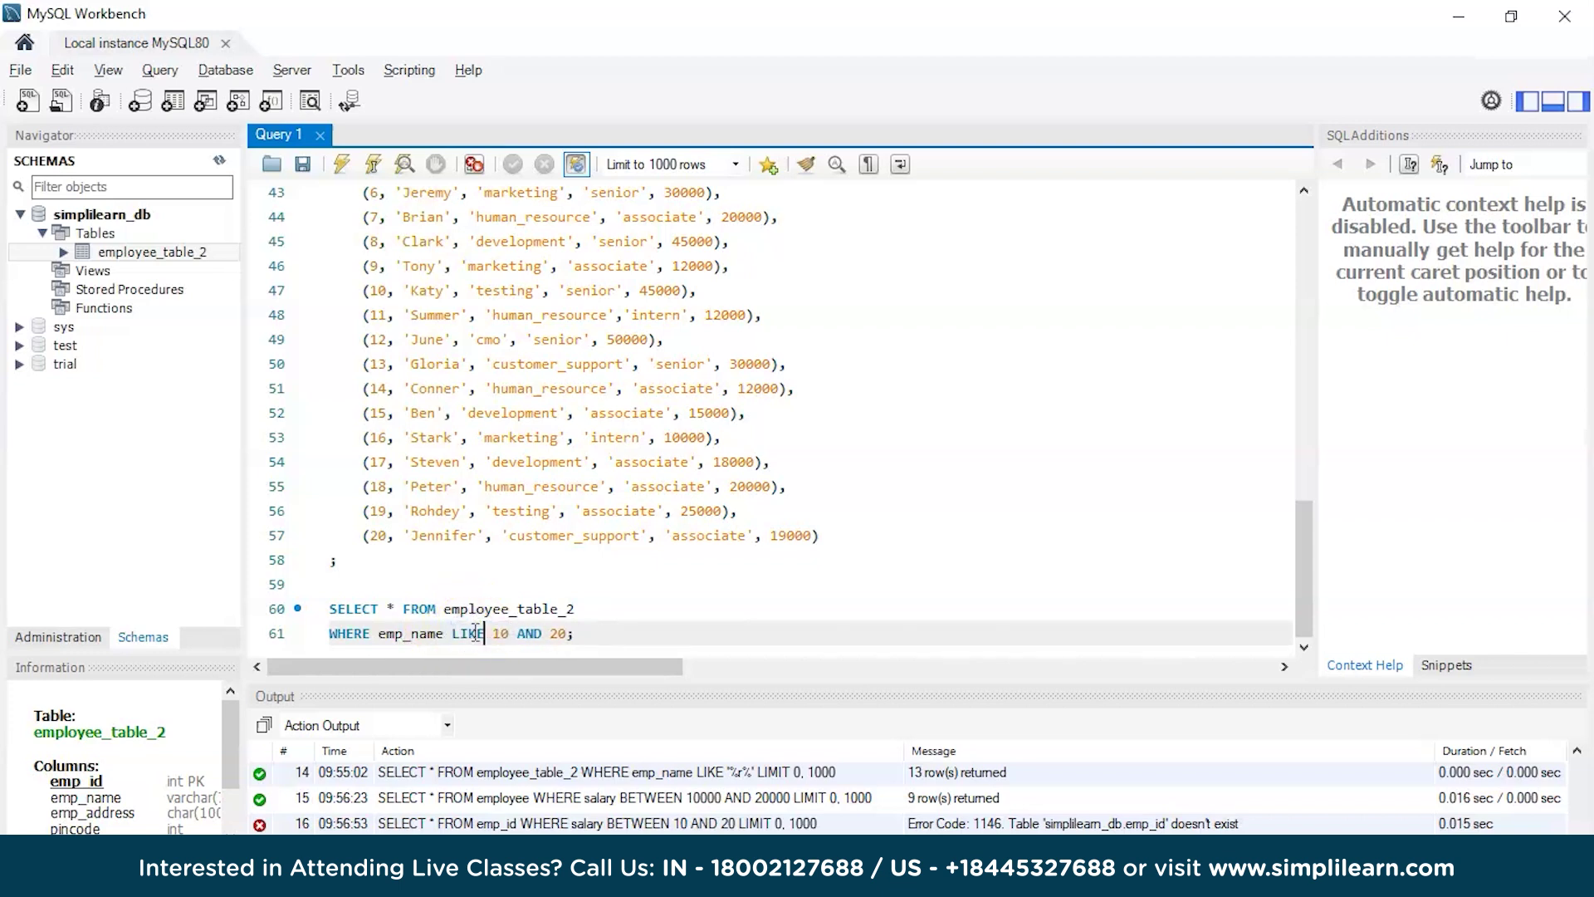
left_click_drag(492, 634, 569, 633)
key("BackSpace")
type("'")
type("Jenii")
key("BackSpace")
key("BackSpace")
type("nifer")
key("ctrl+BackSpace")
type("j")
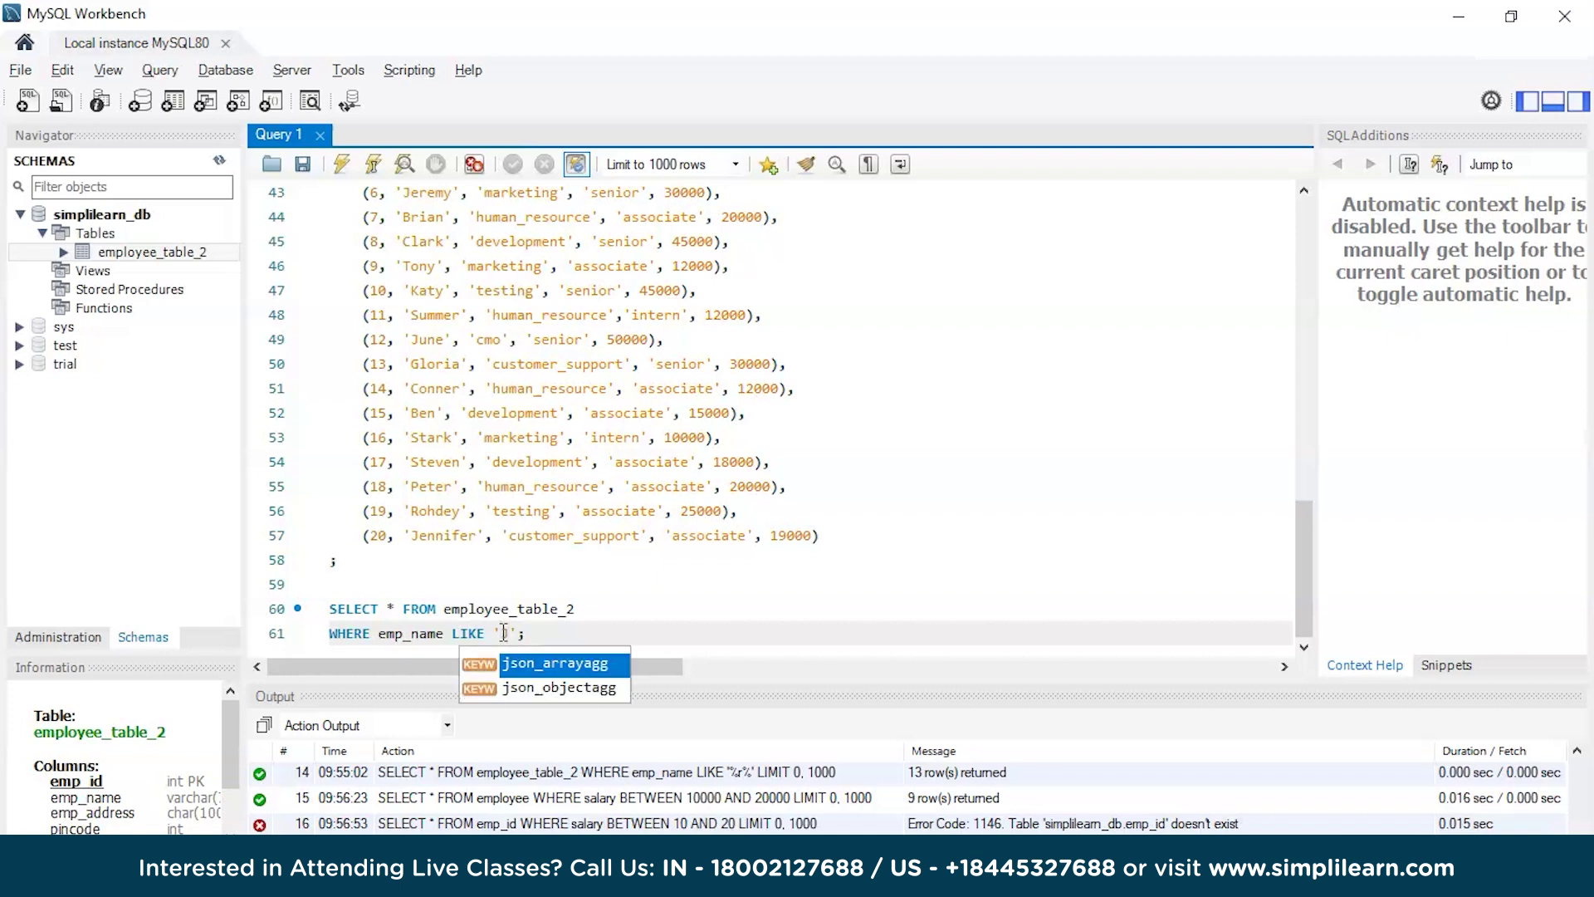
type("%")
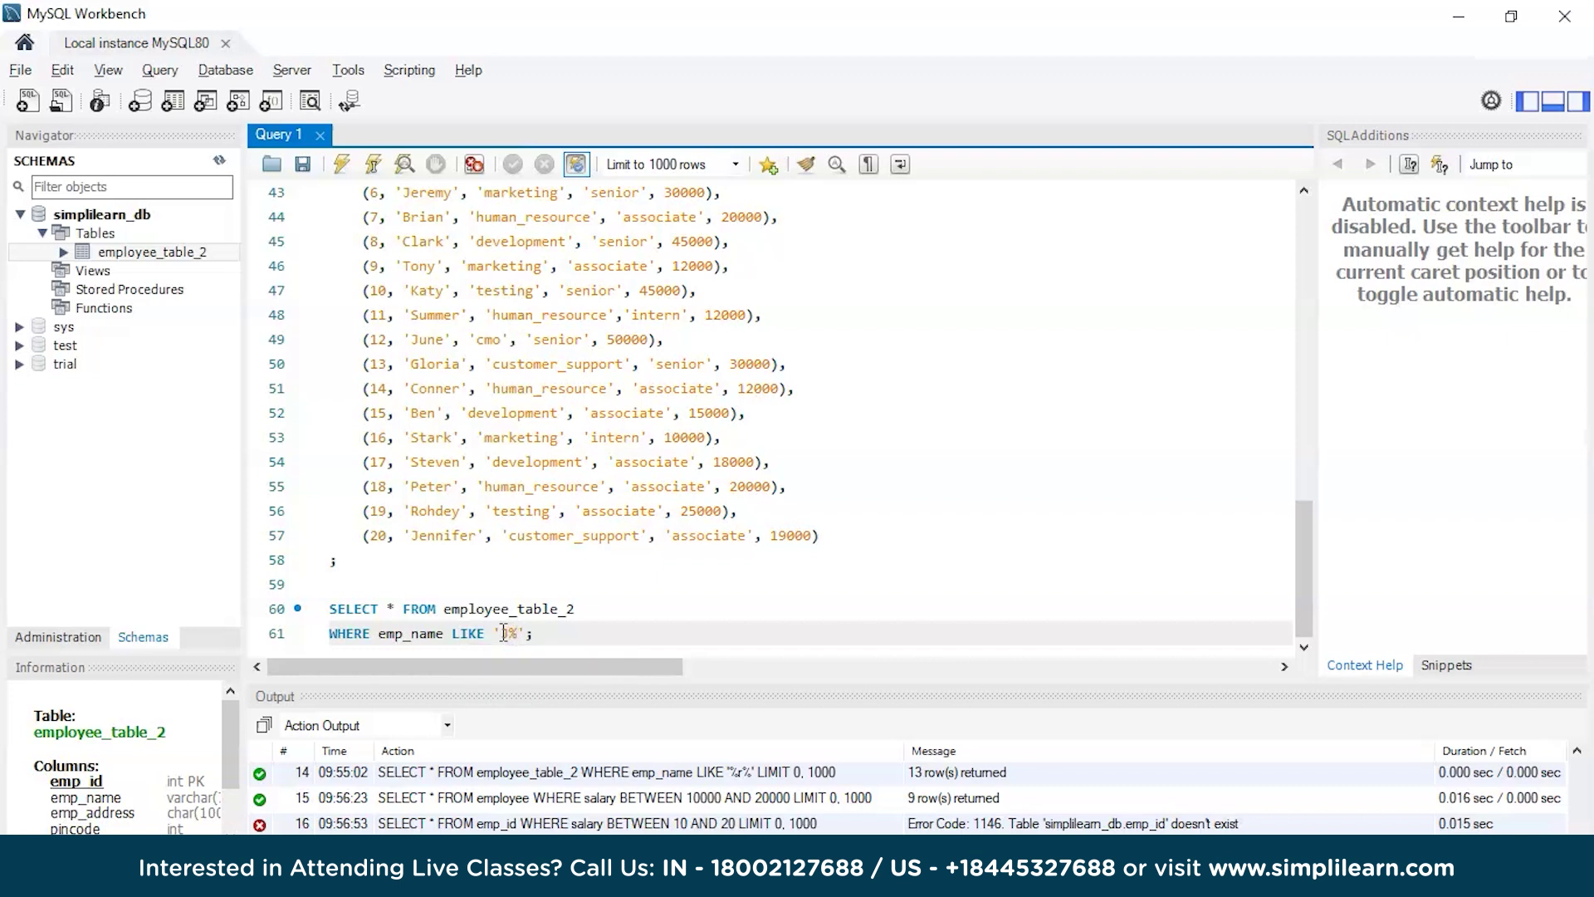
Run the two-line LIKE 'J%' query, returning Jack, Jeremy, June and Jennifer
left_click(529, 631)
left_click_drag(536, 632, 327, 608)
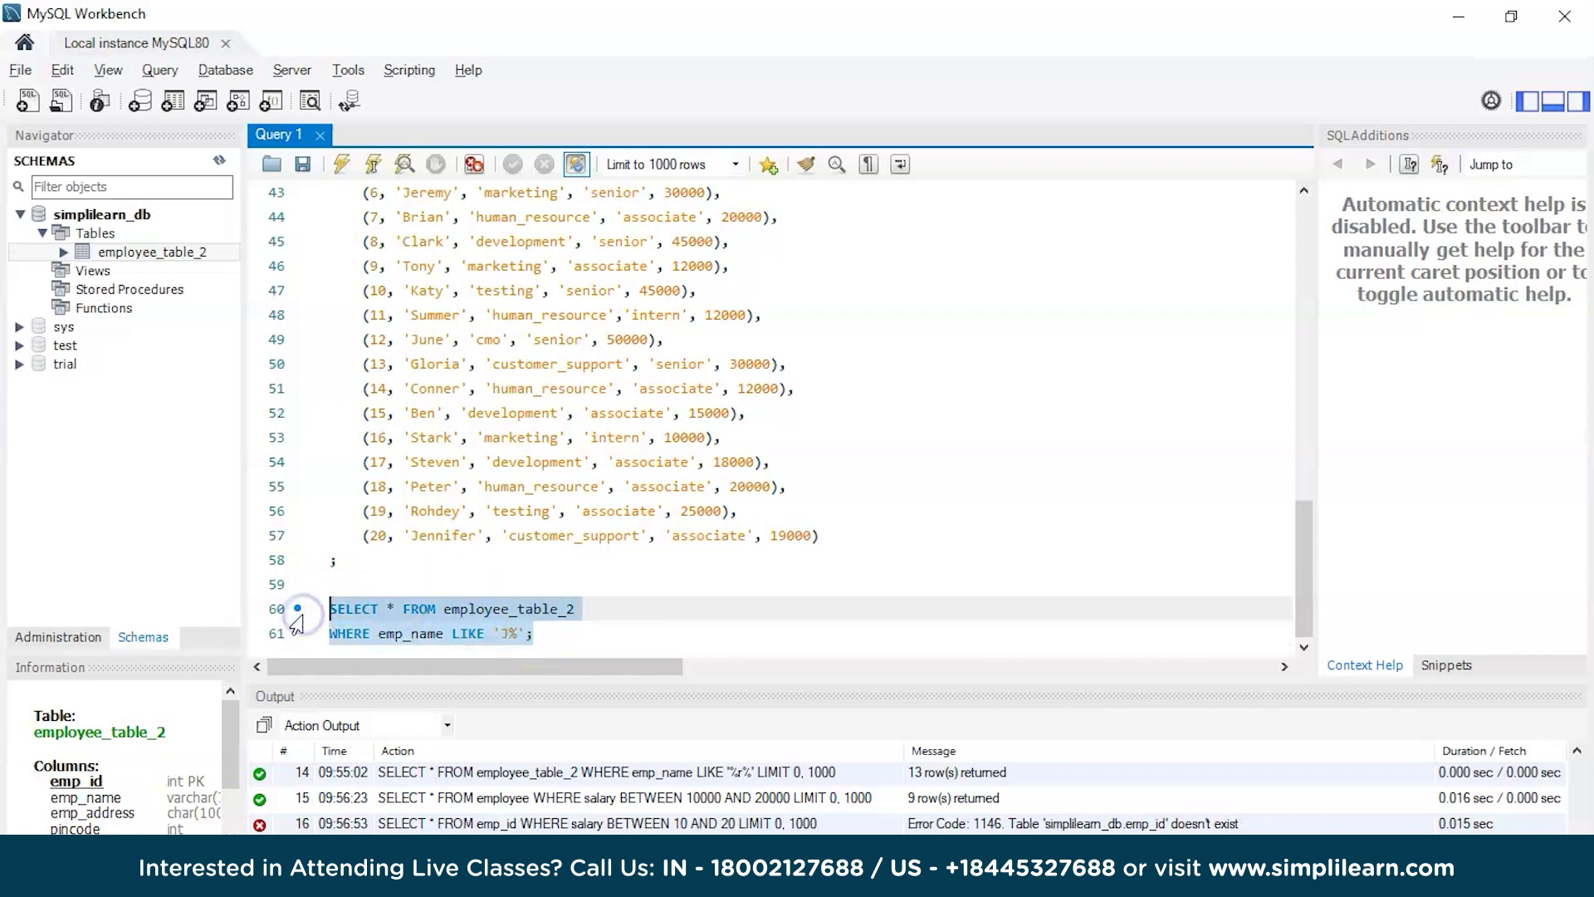
key("ctrl+shift+Return")
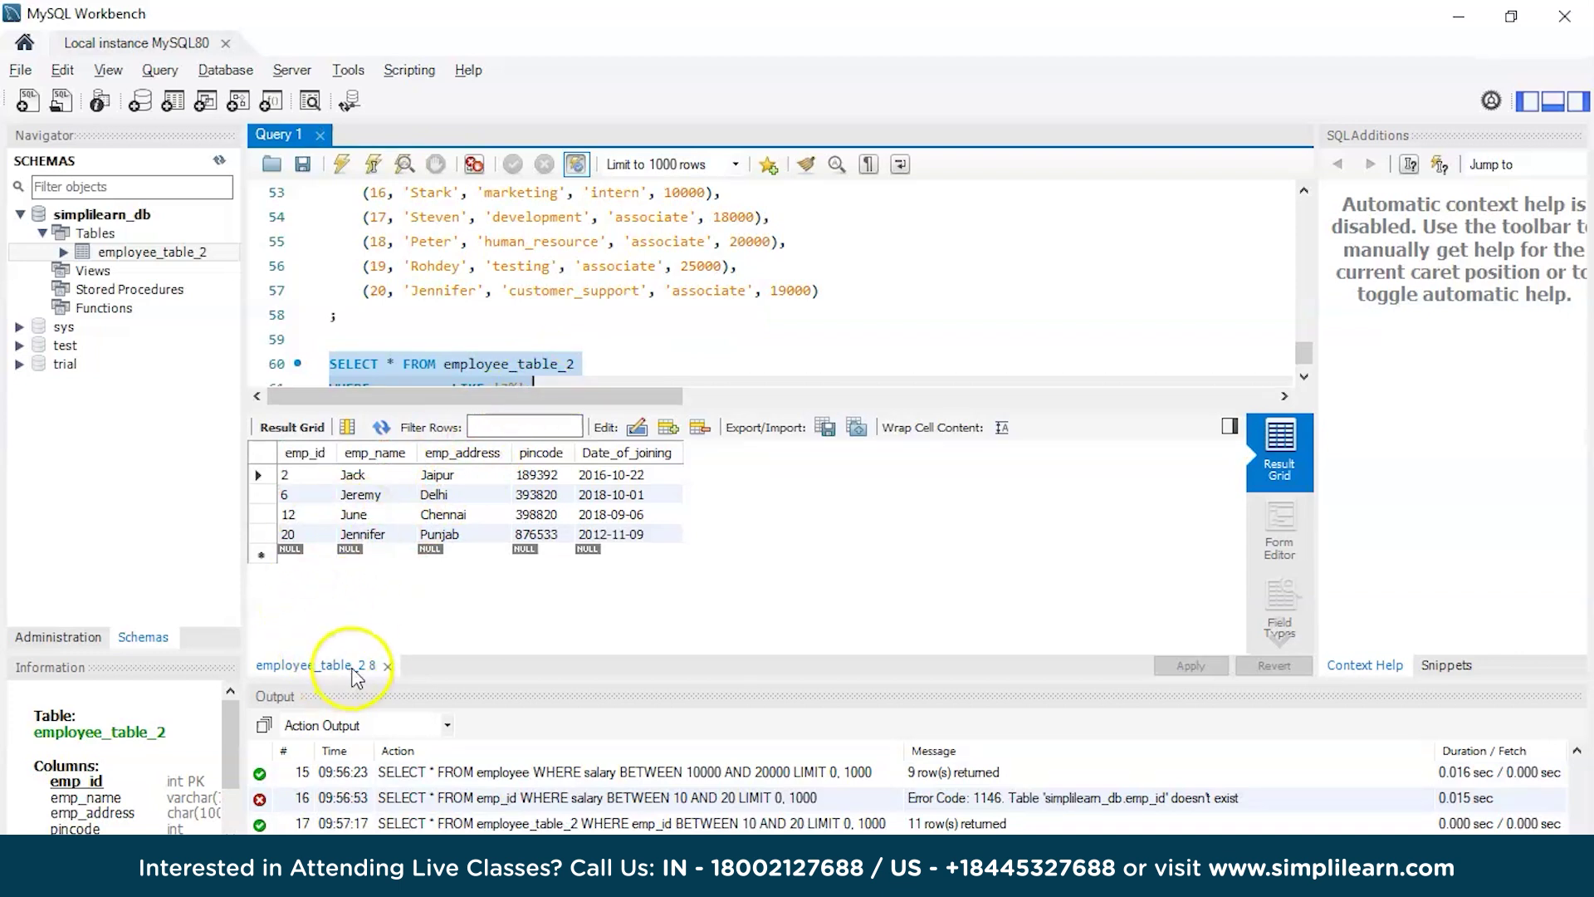
Close the 'J%' results and change the pattern to '%r%'
left_click(387, 666)
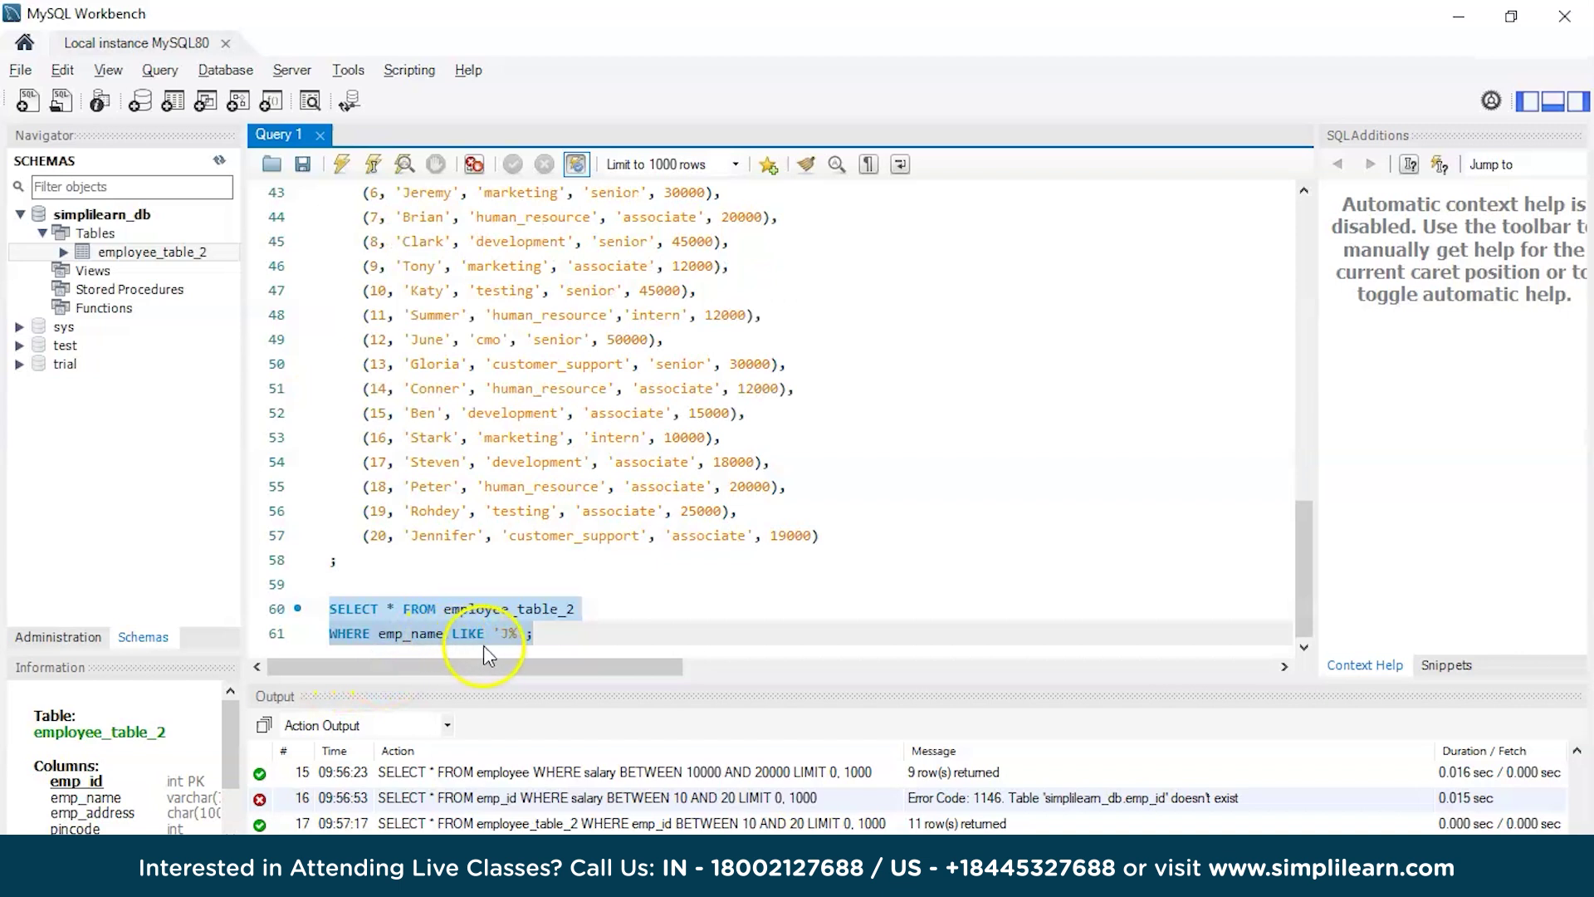
left_click(507, 633)
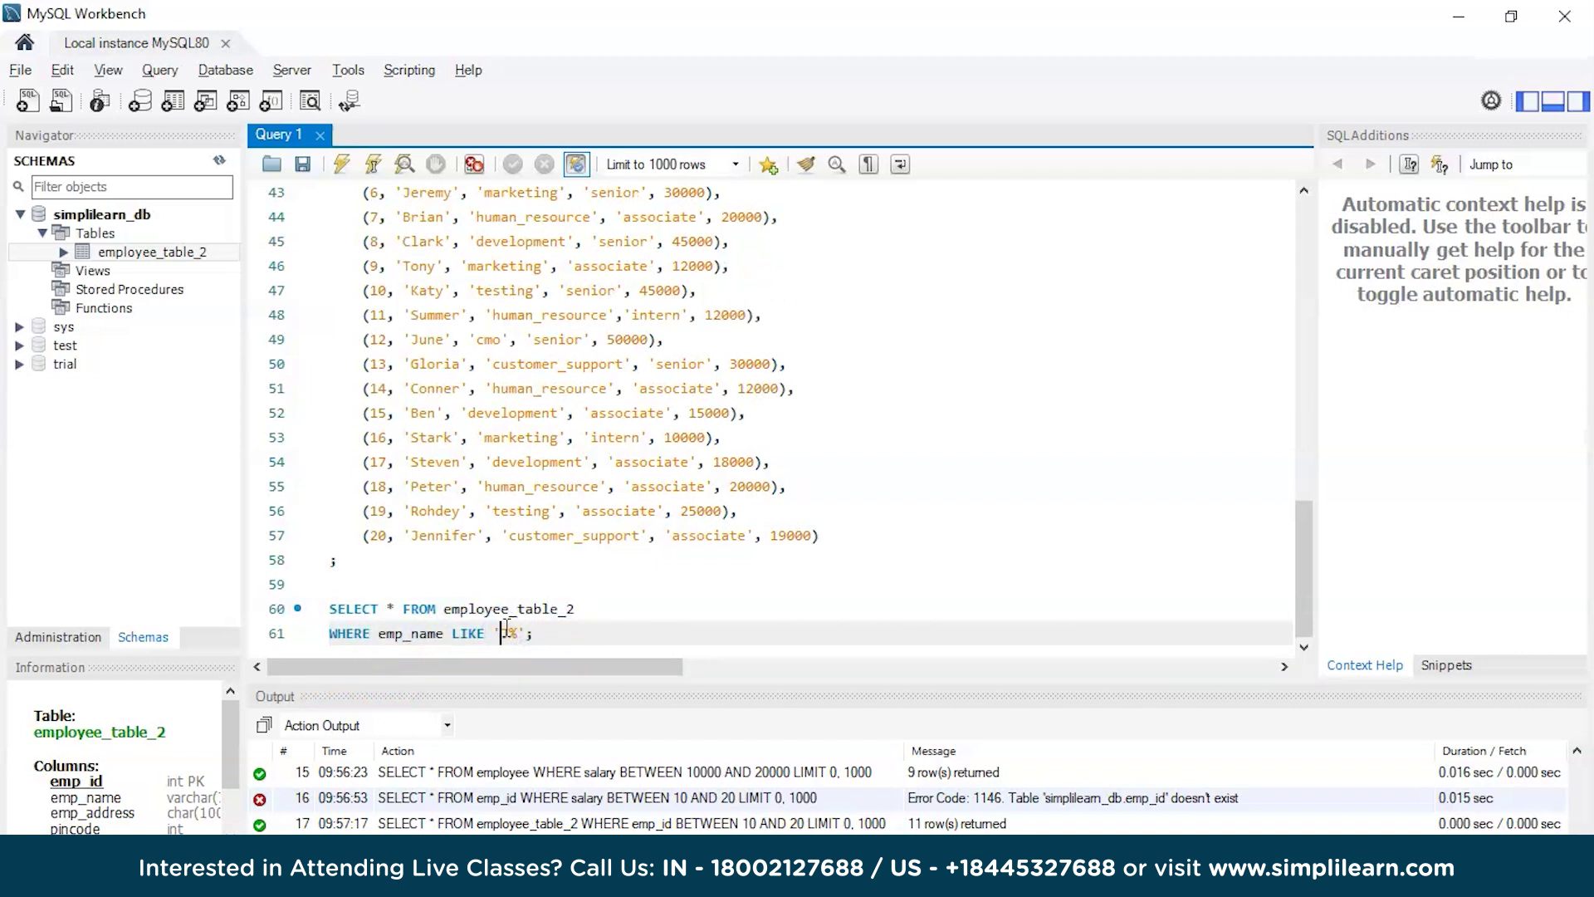
key("Delete")
type("r")
key("BackSpace")
type("%r%")
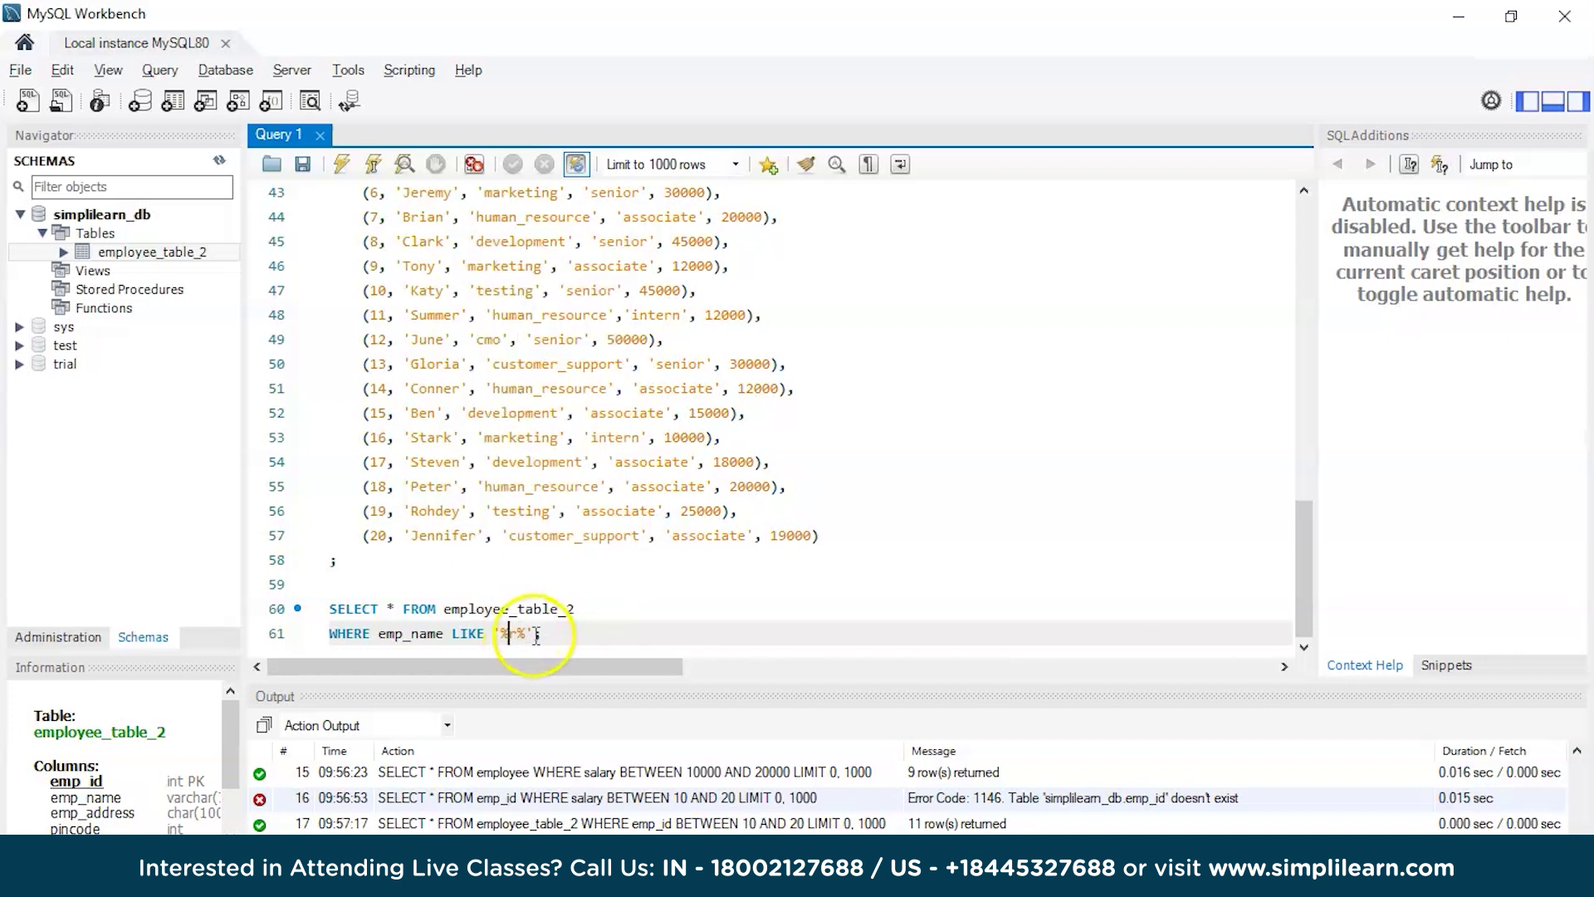
Run the '%r%' query, from Rakesh to Jennifer, then close its results
left_click_drag(543, 633, 335, 610)
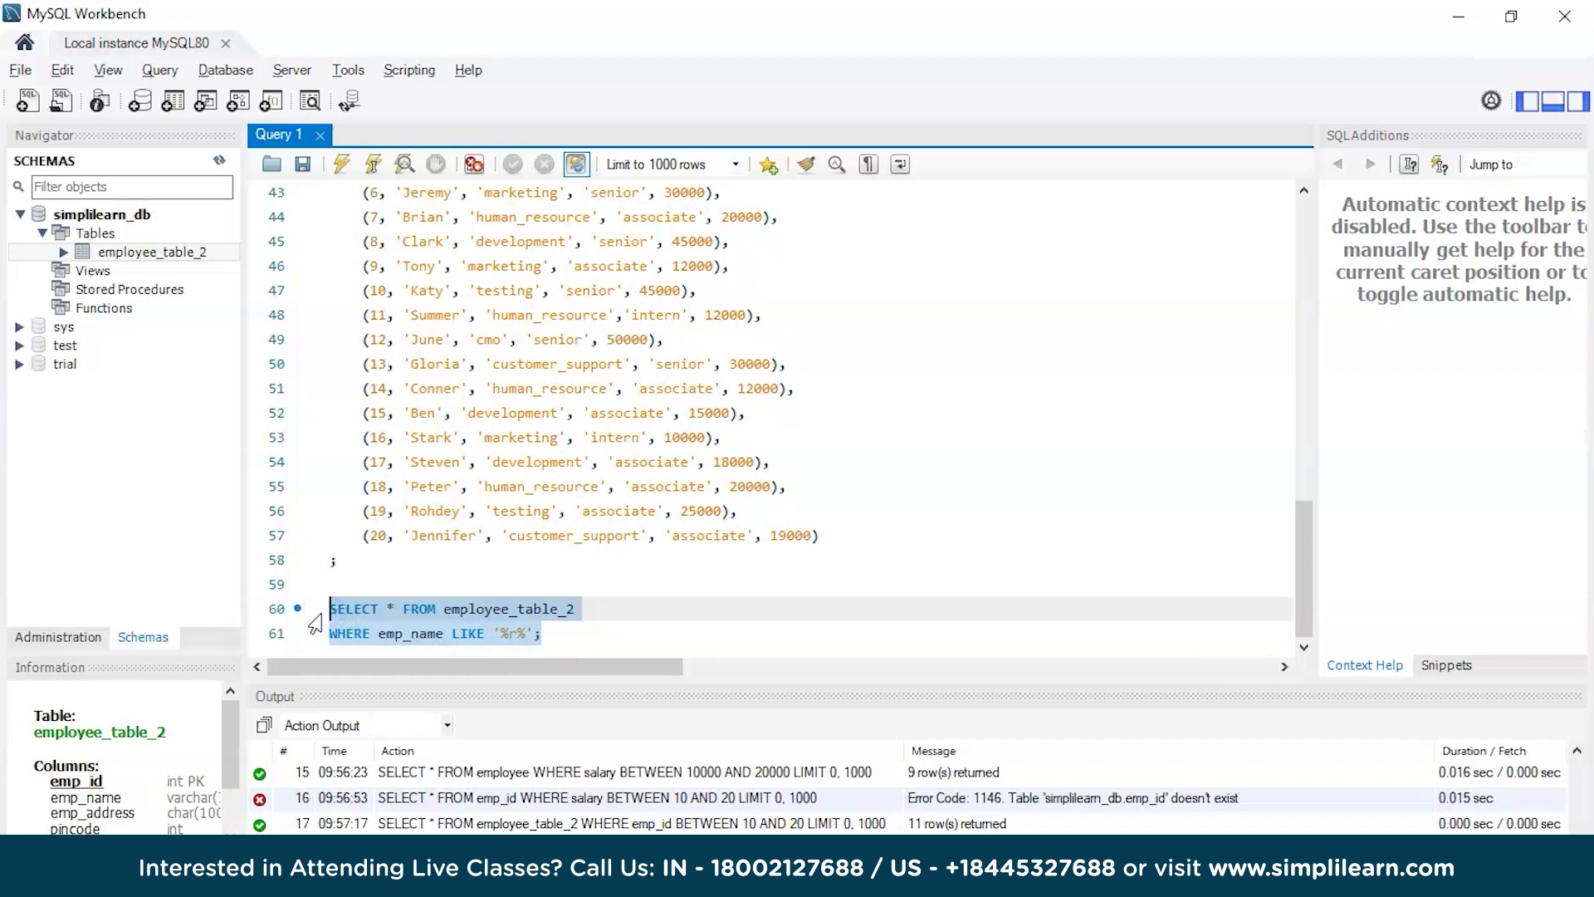
key("ctrl+shift+Return")
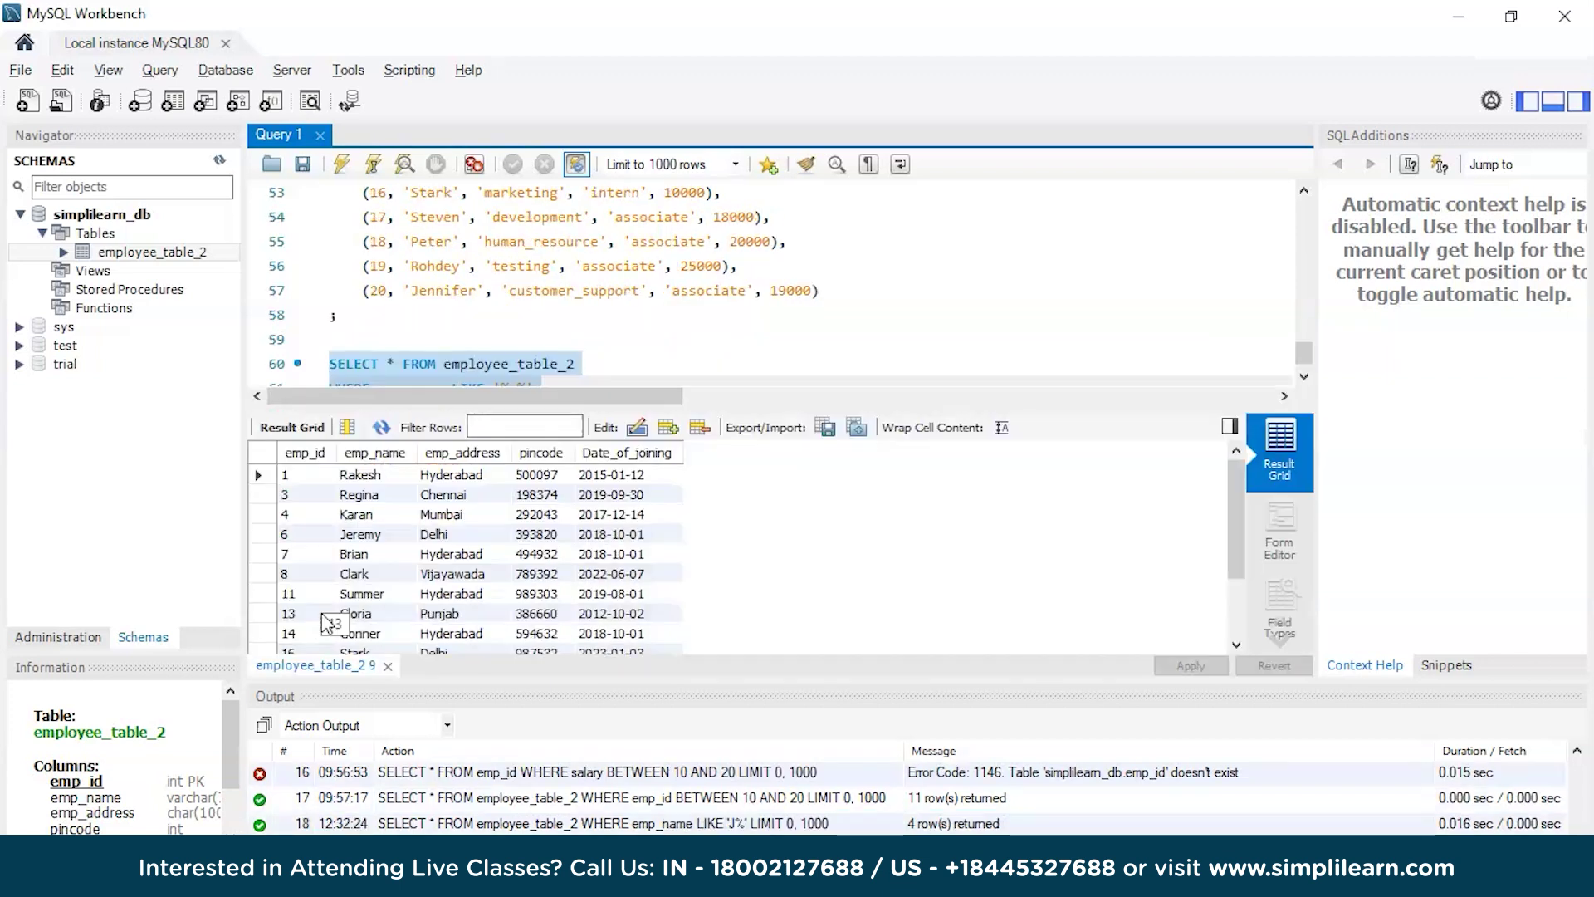
scroll(396, 579, "down", 2)
scroll(499, 563, "up", 2)
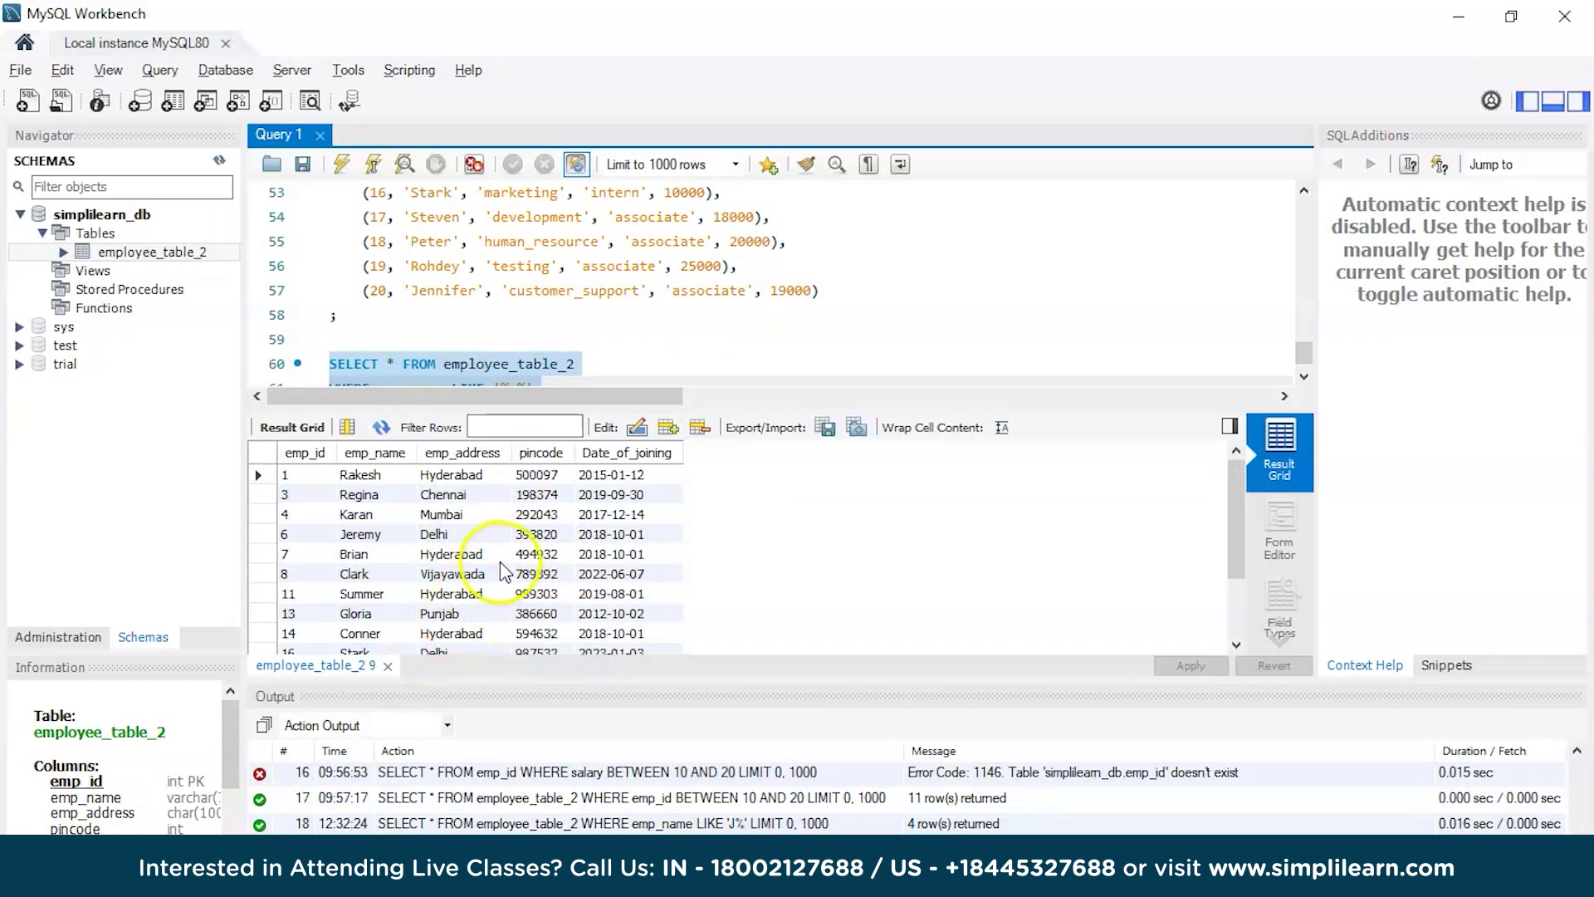
scroll(500, 562, "down", 2)
scroll(500, 562, "down", 2)
scroll(500, 561, "down", 2)
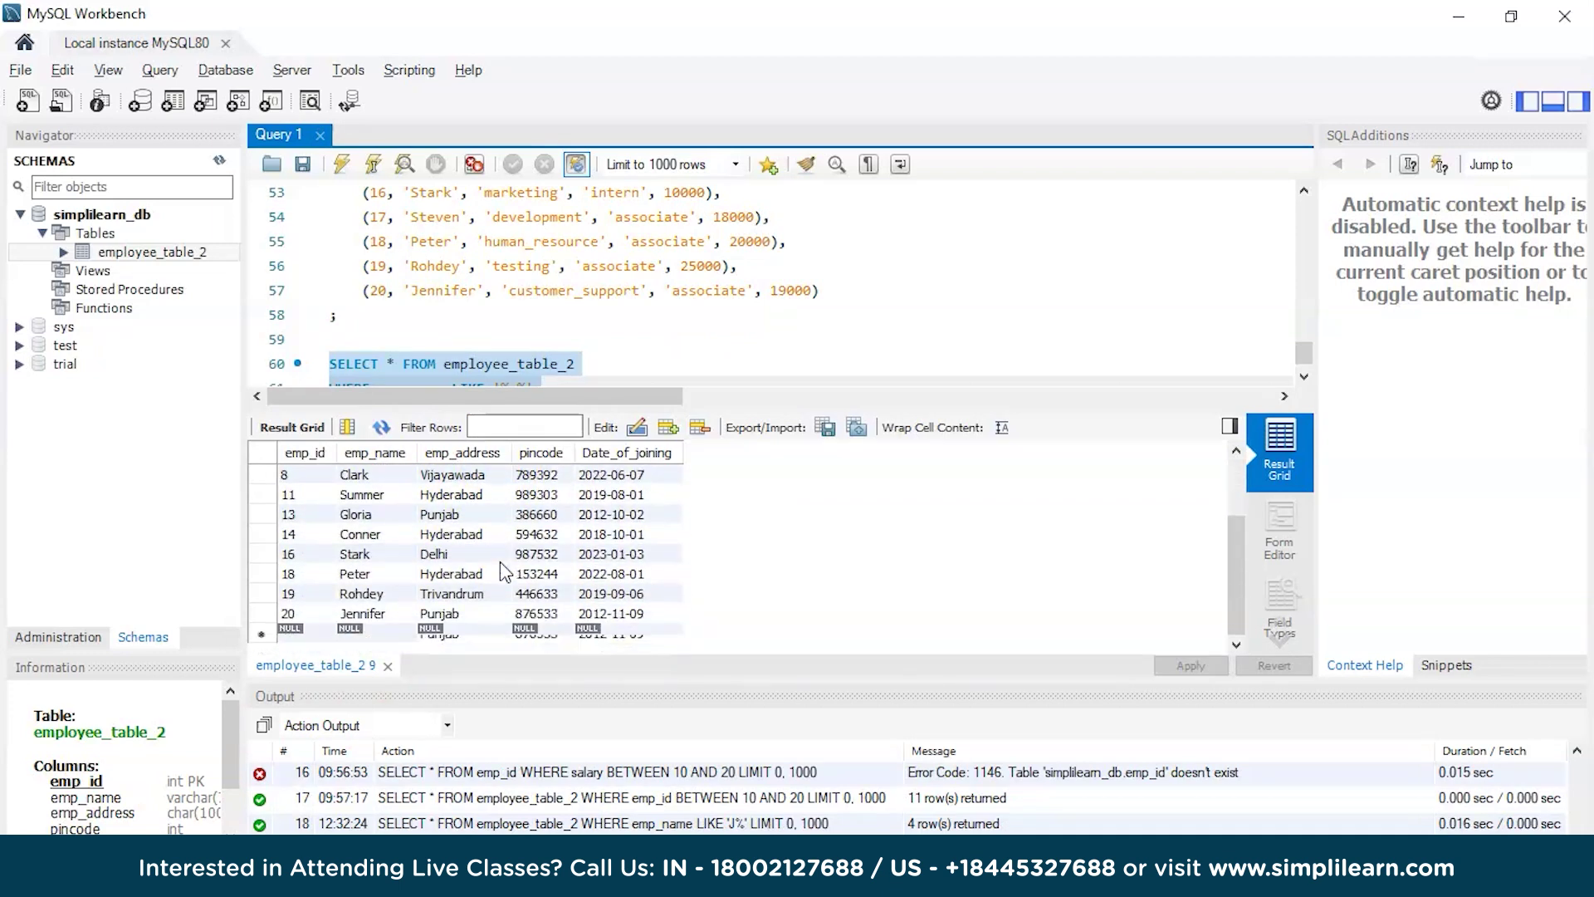
scroll(500, 561, "up", 3)
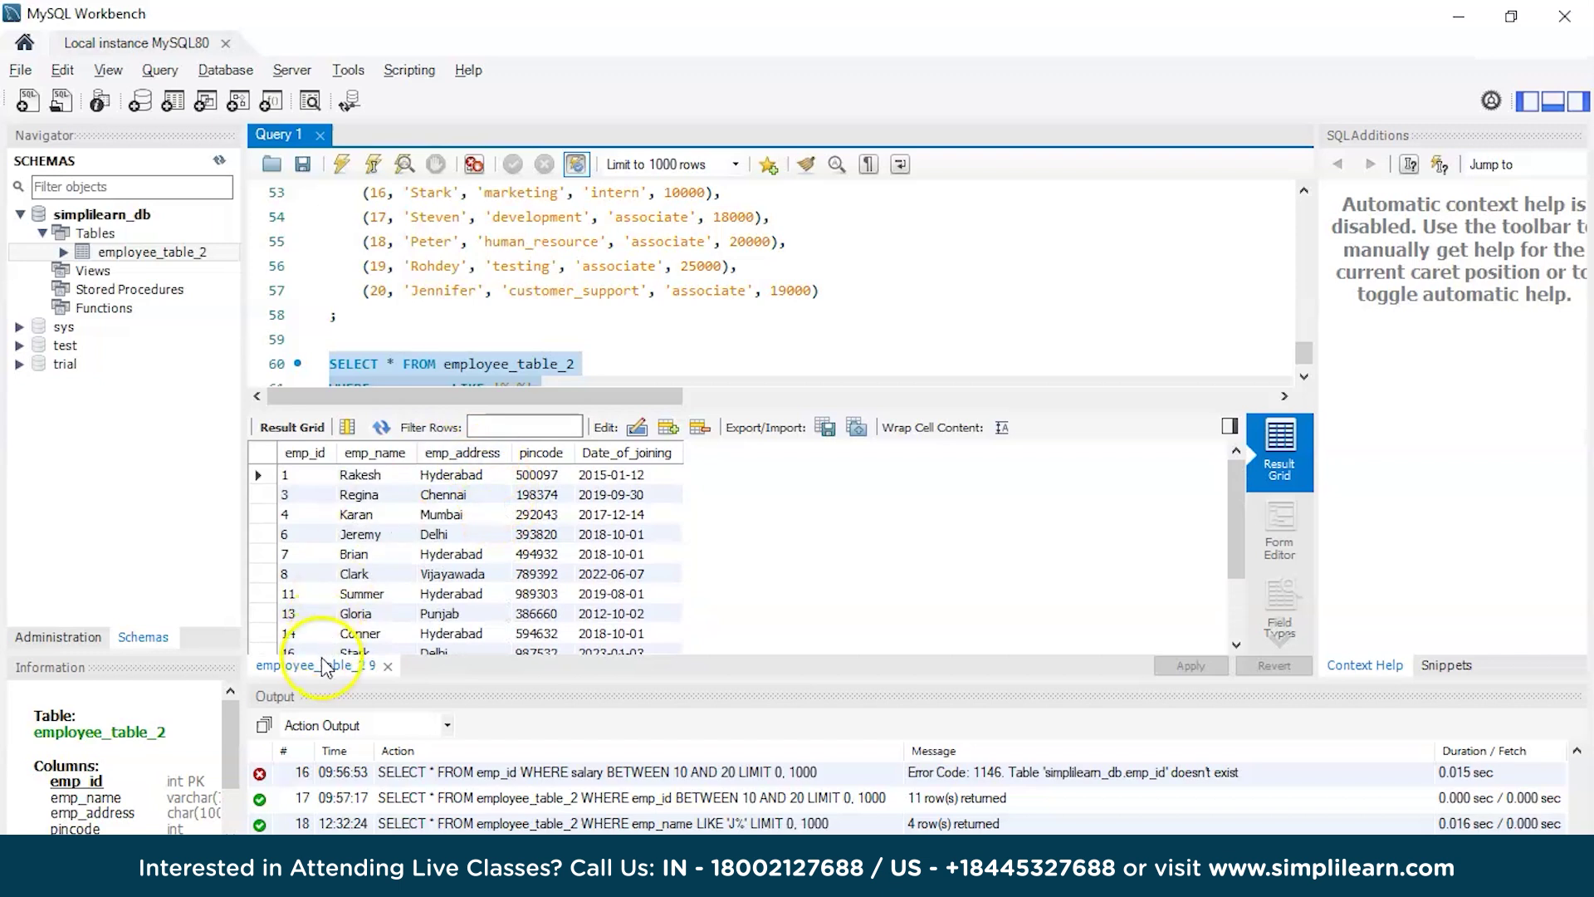
left_click(388, 665)
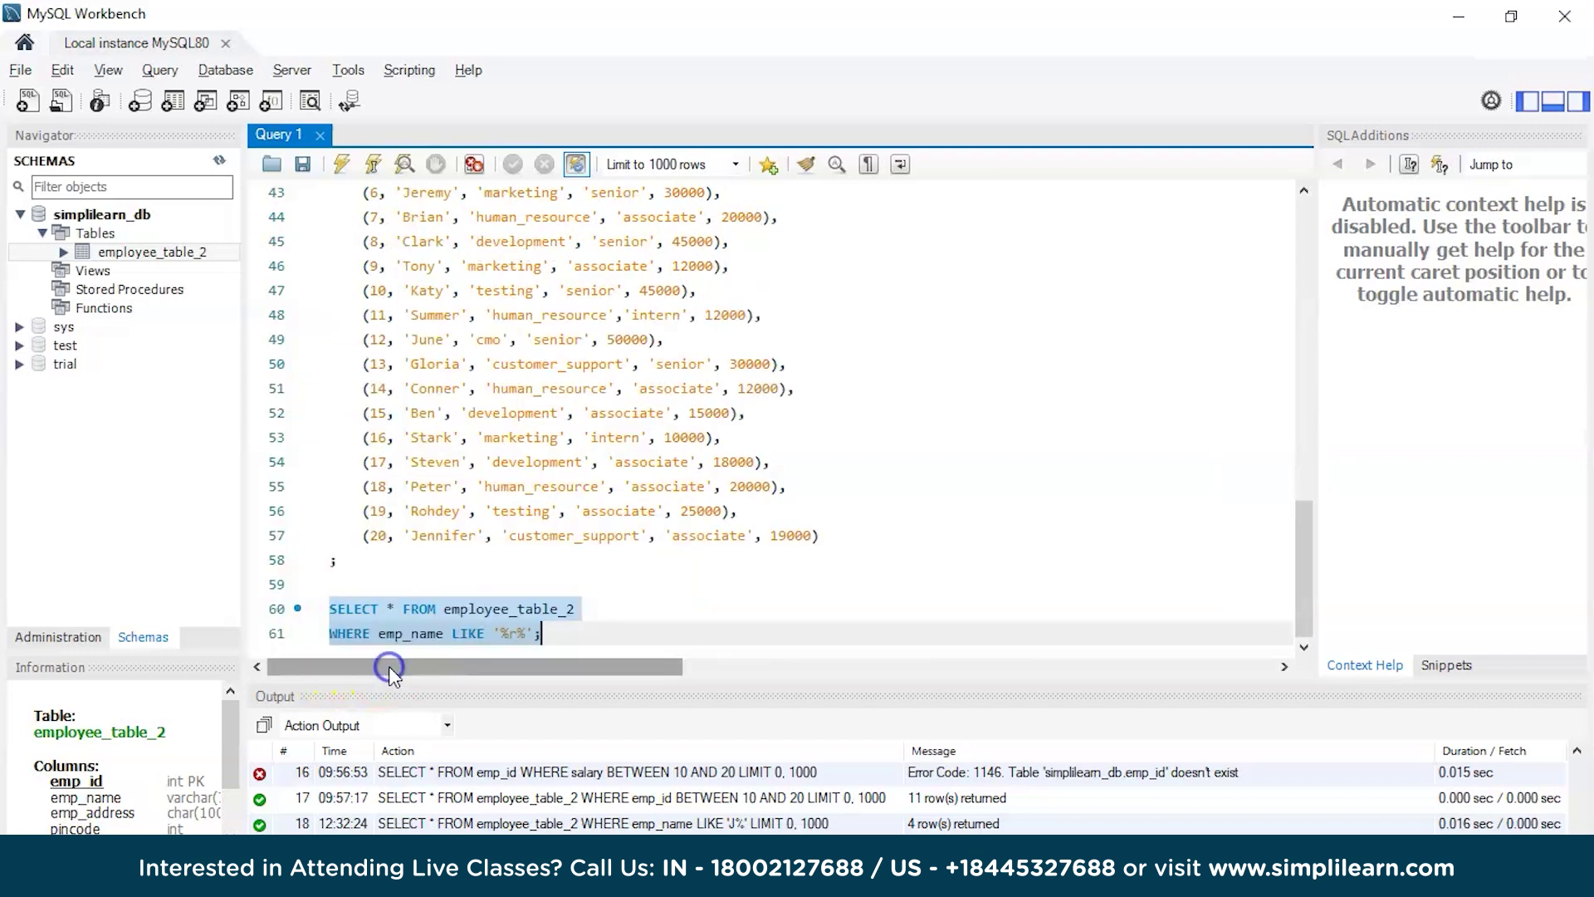
Change the pattern to 'Peter' and run the query, returning only employee 18 from Hyderabad
left_click(514, 633)
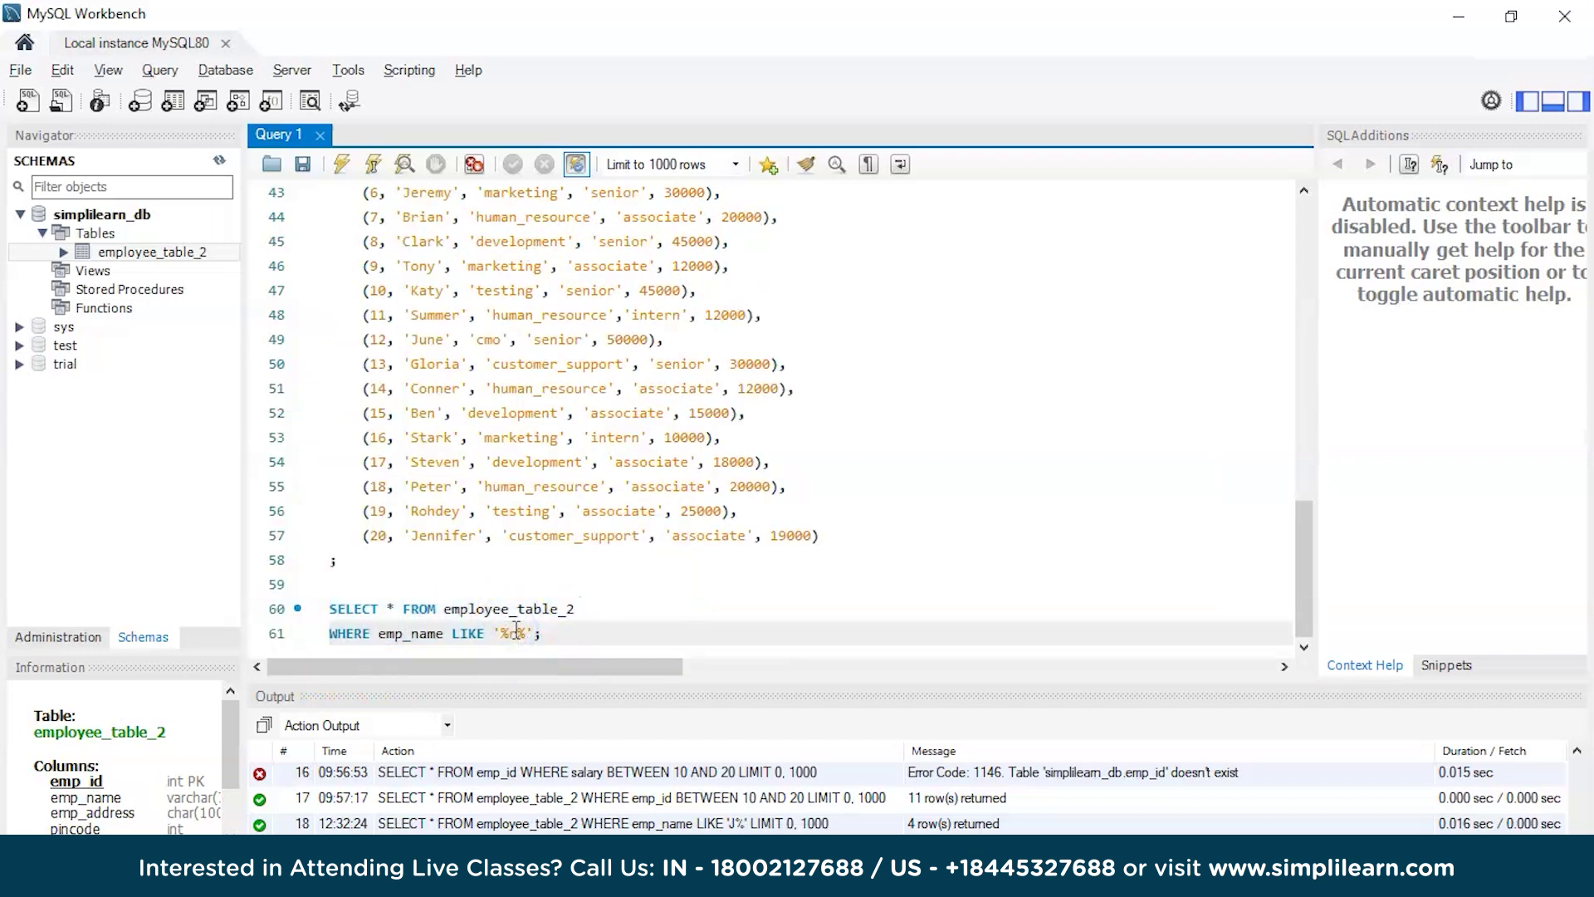
key("BackSpace")
key("BackSpace")
key("BackSpace")
key("Return")
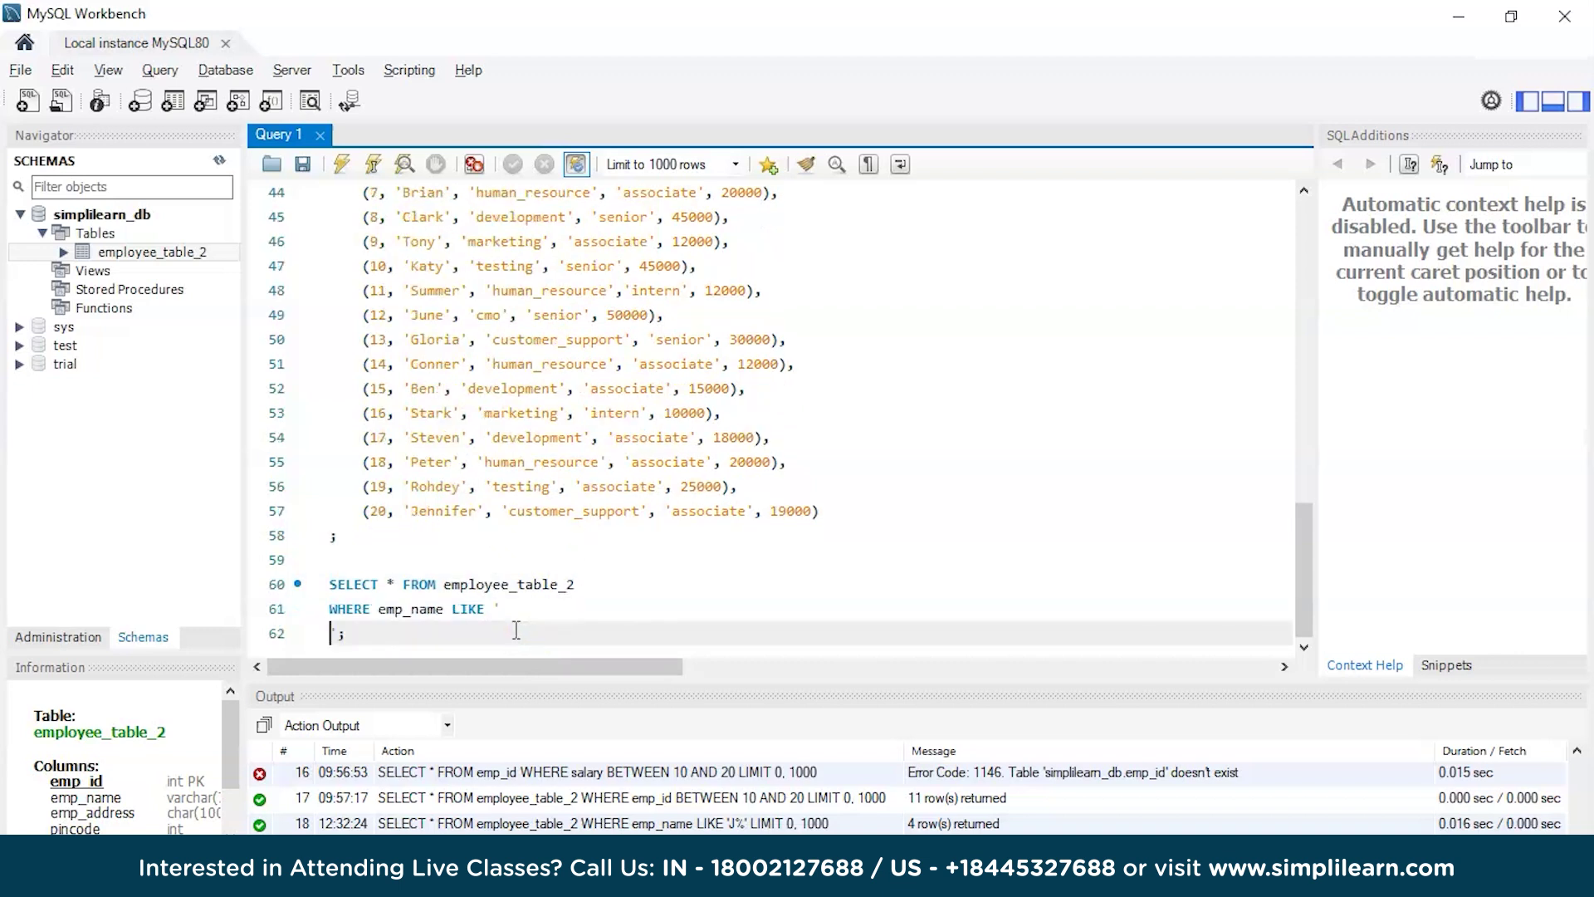
type("je")
key("BackSpace")
key("BackSpace")
key("BackSpace")
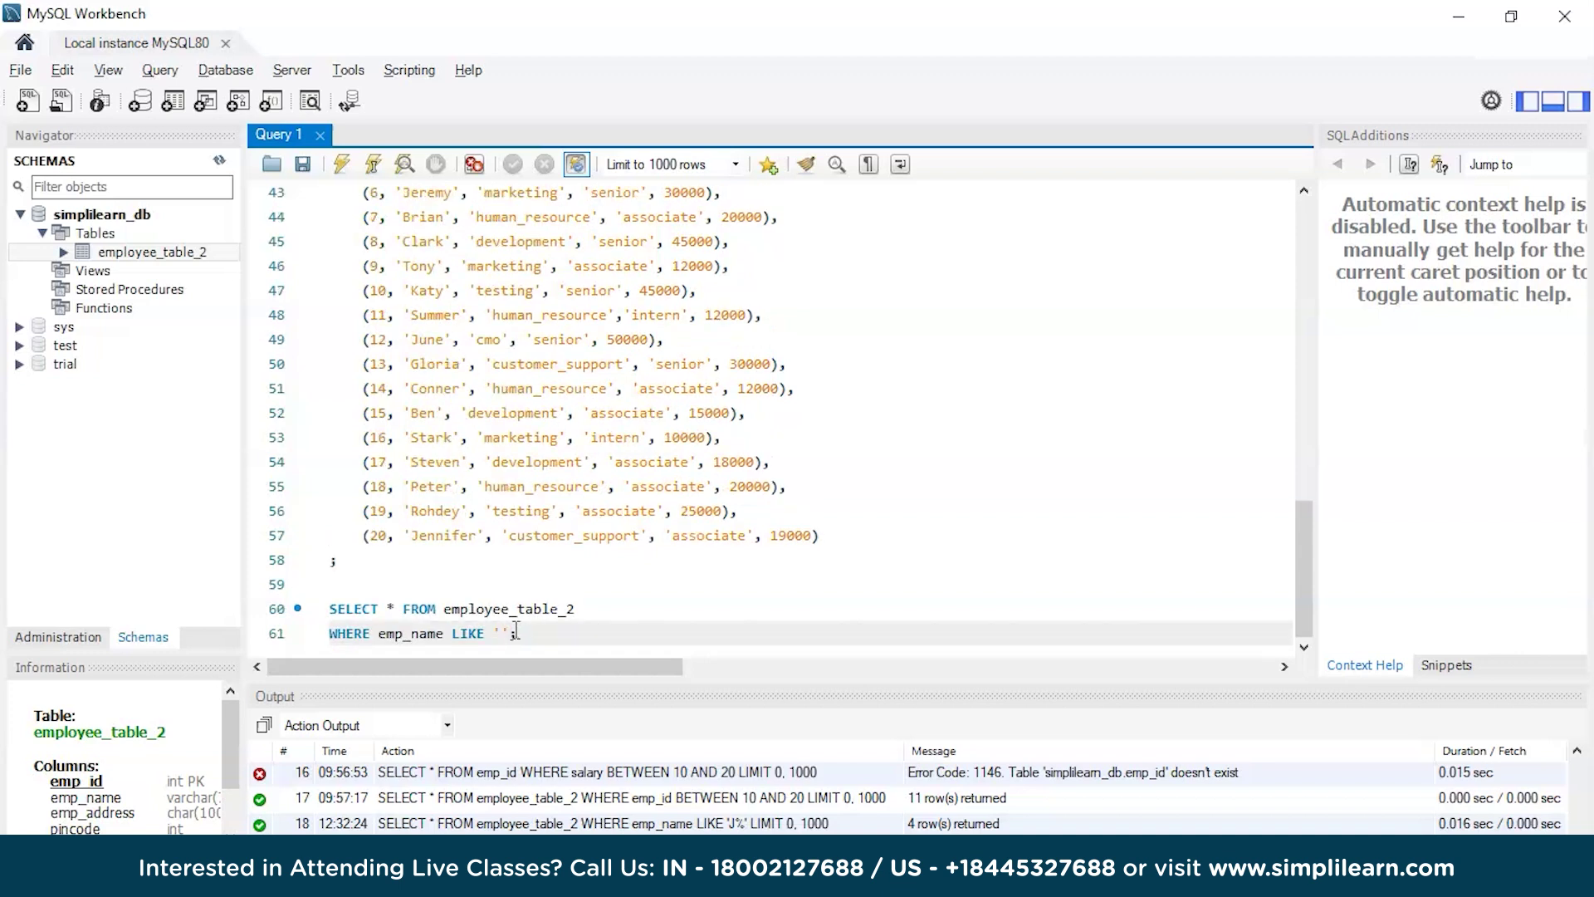
type("Peter")
left_click_drag(561, 635, 295, 612)
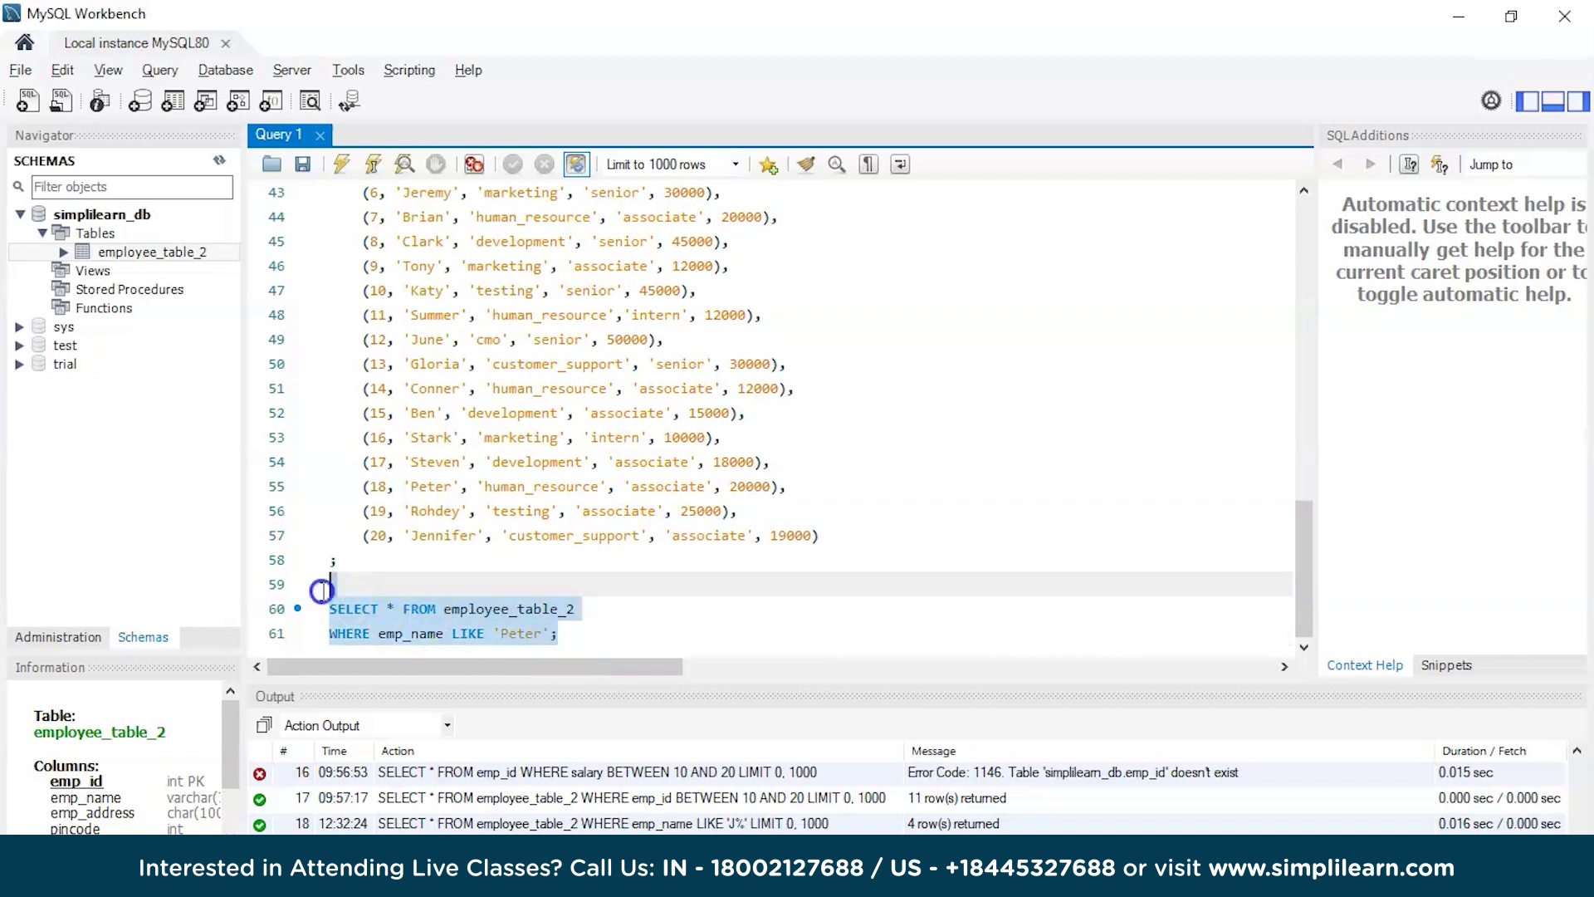
key("ctrl+Return")
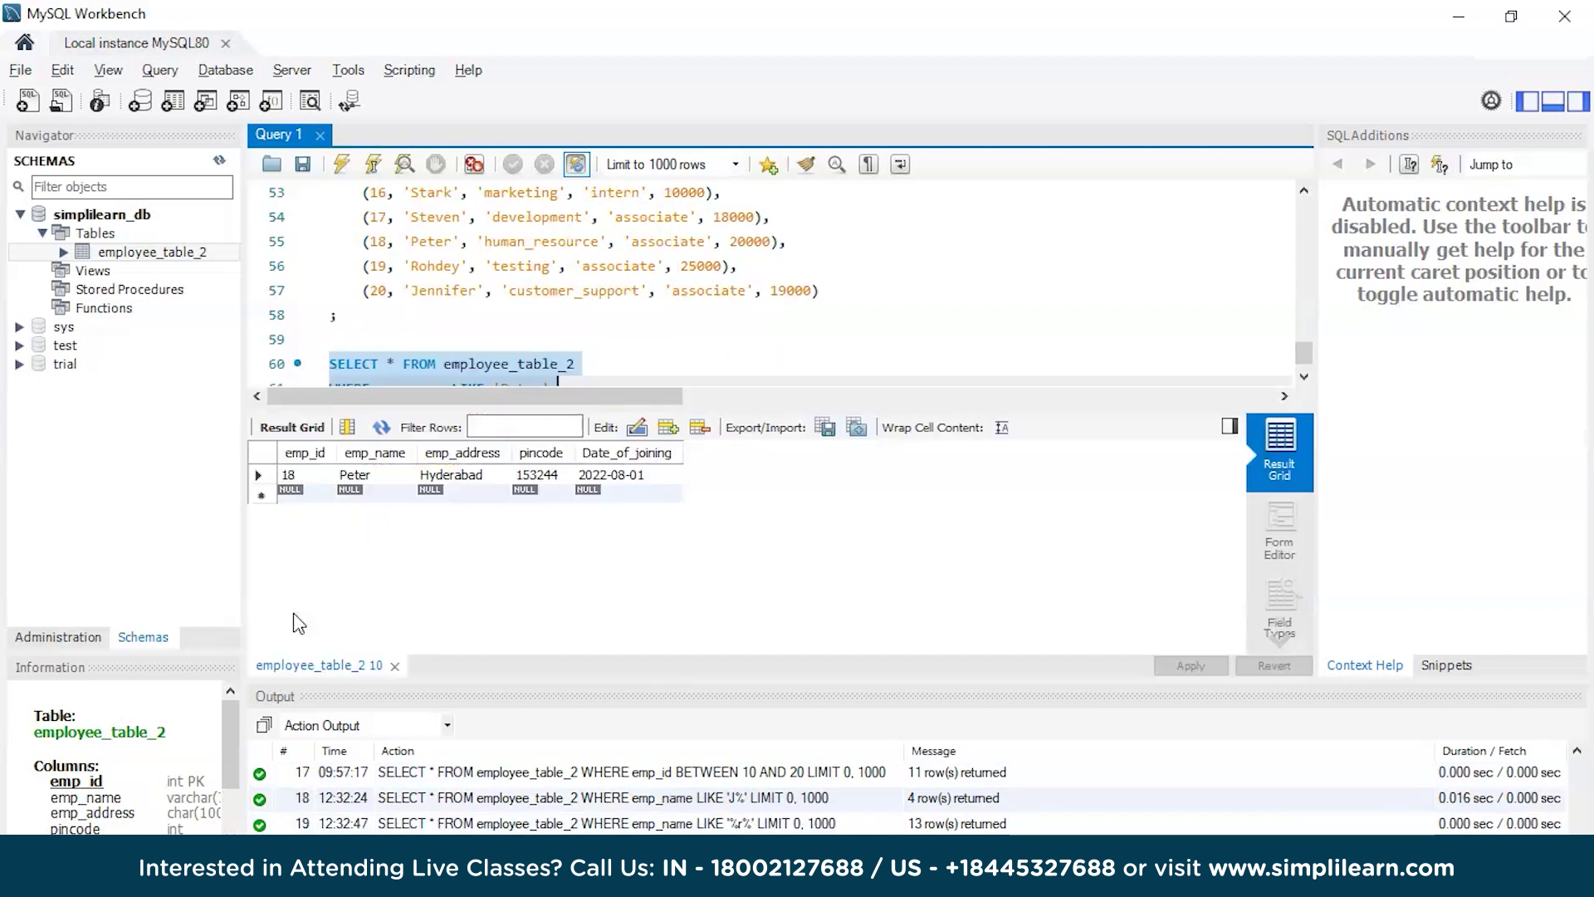